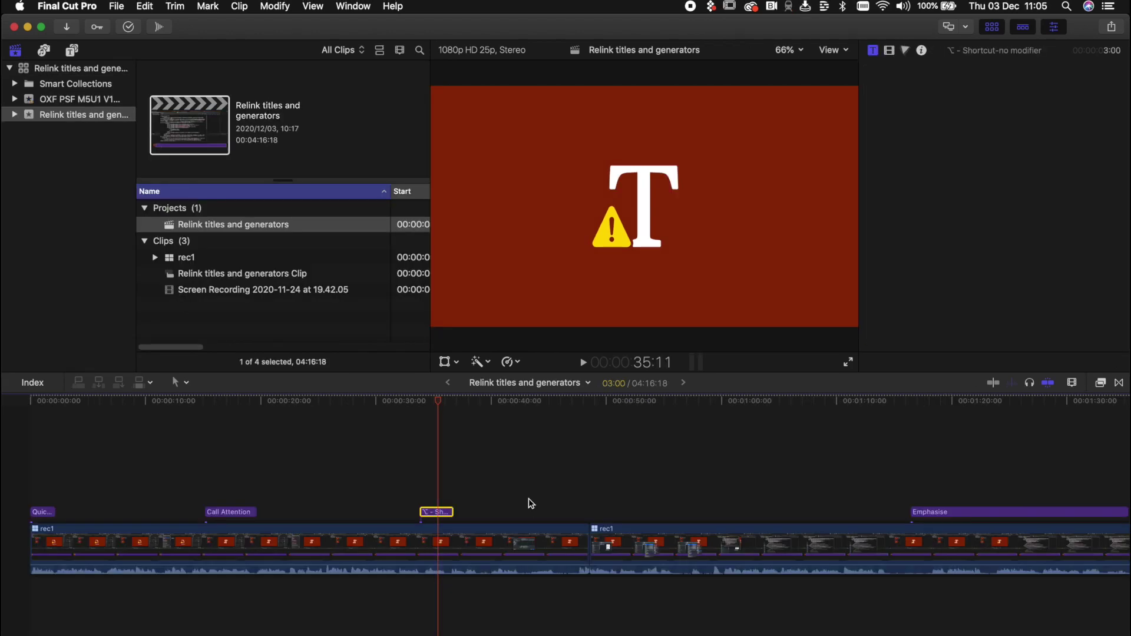
# Step: Copy the full pathname of the Shortcut-no modifier title file
pyautogui.click(117, 6)
pyautogui.moveTo(142, 118)
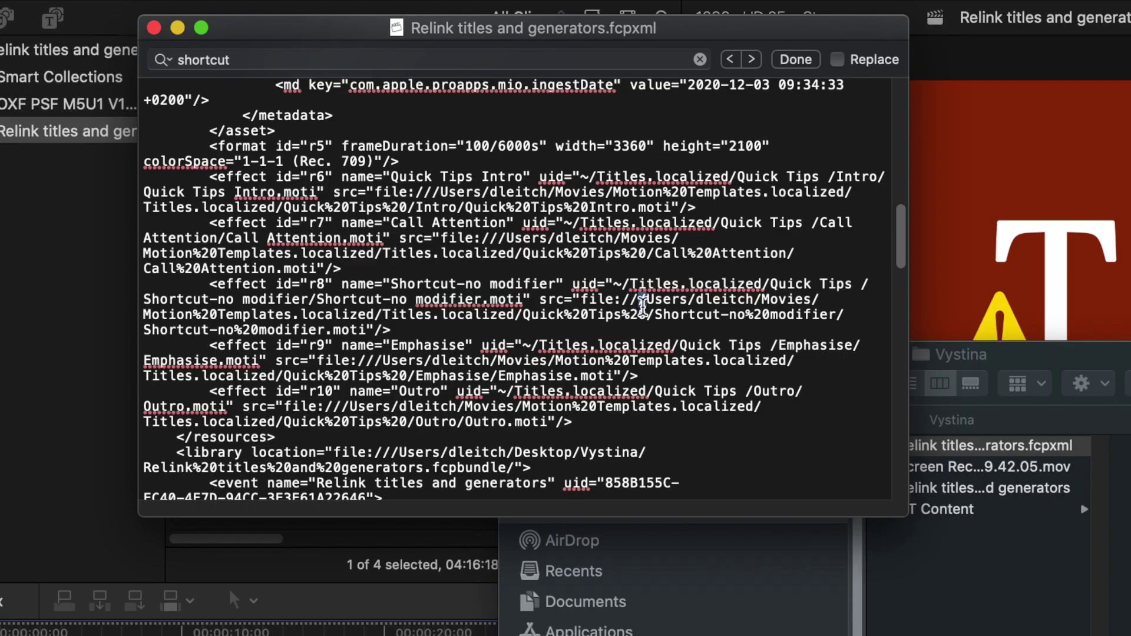
pyautogui.moveTo(641, 299); pyautogui.dragTo(366, 324)
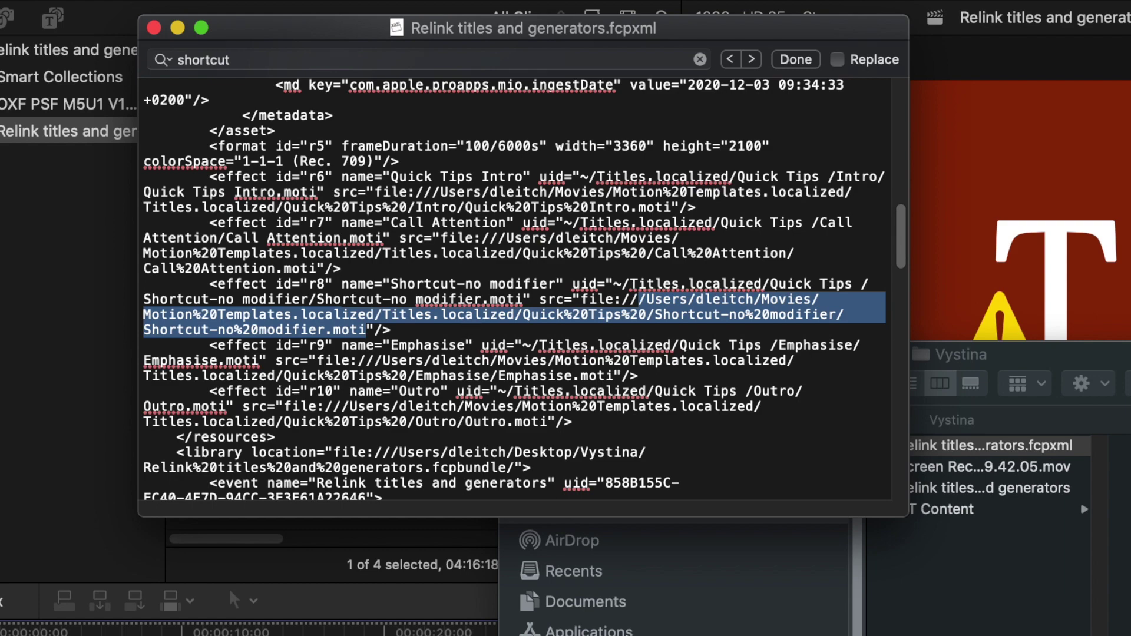
pyautogui.rightClick(589, 144)
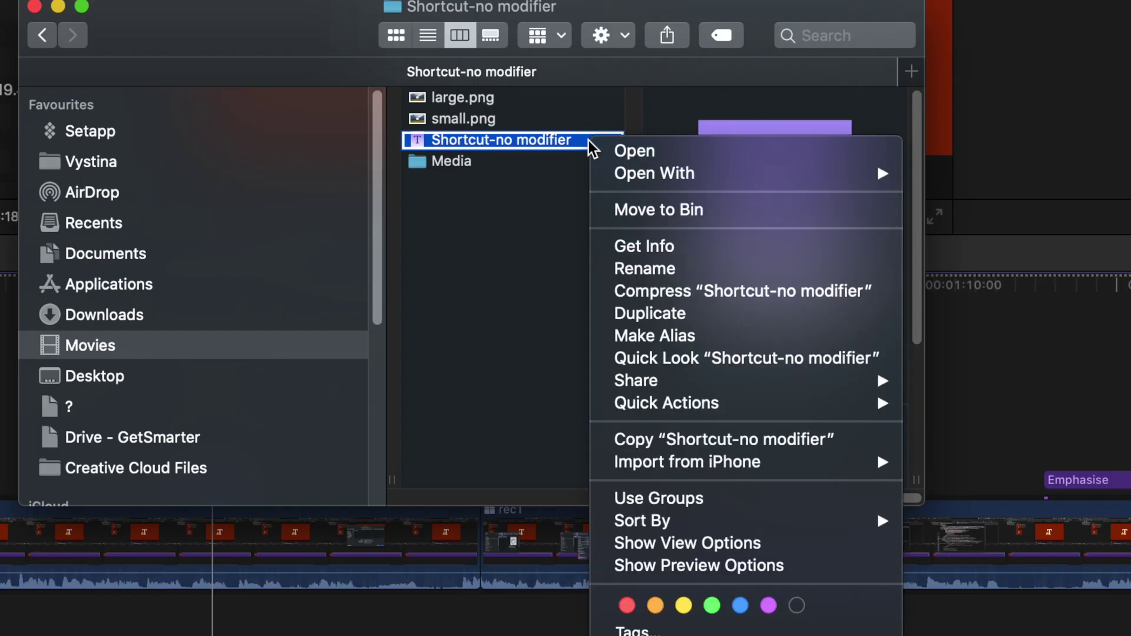
pyautogui.press('alt')
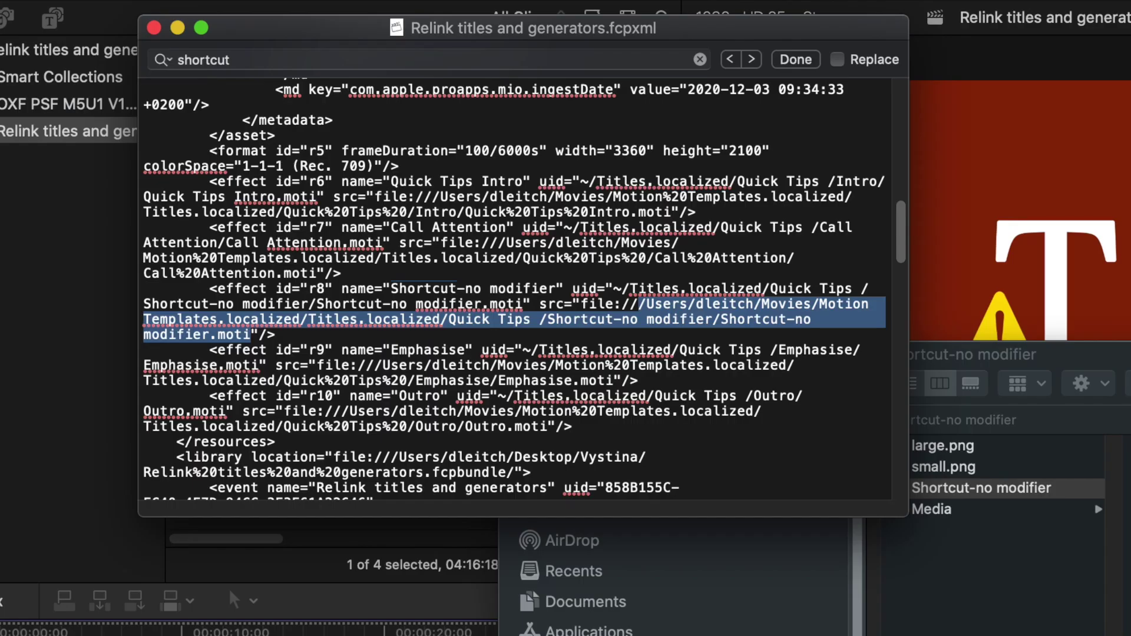
pyautogui.click(953, 442)
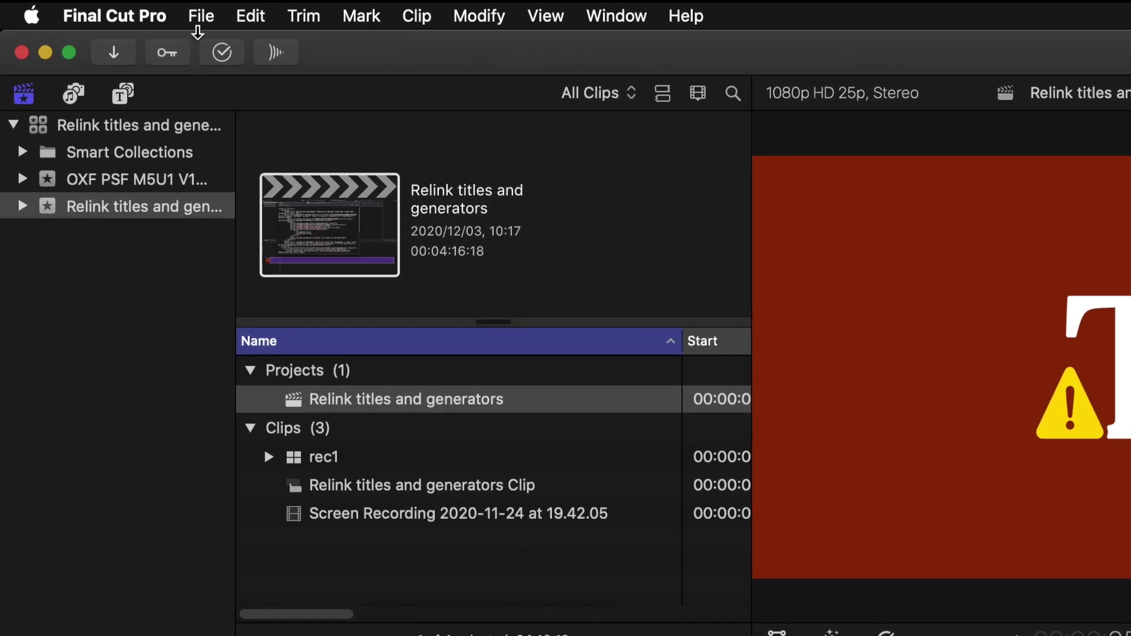
# Step: Export the project as XML into the Vystina folder, then switch to Finder
pyautogui.click(116, 6)
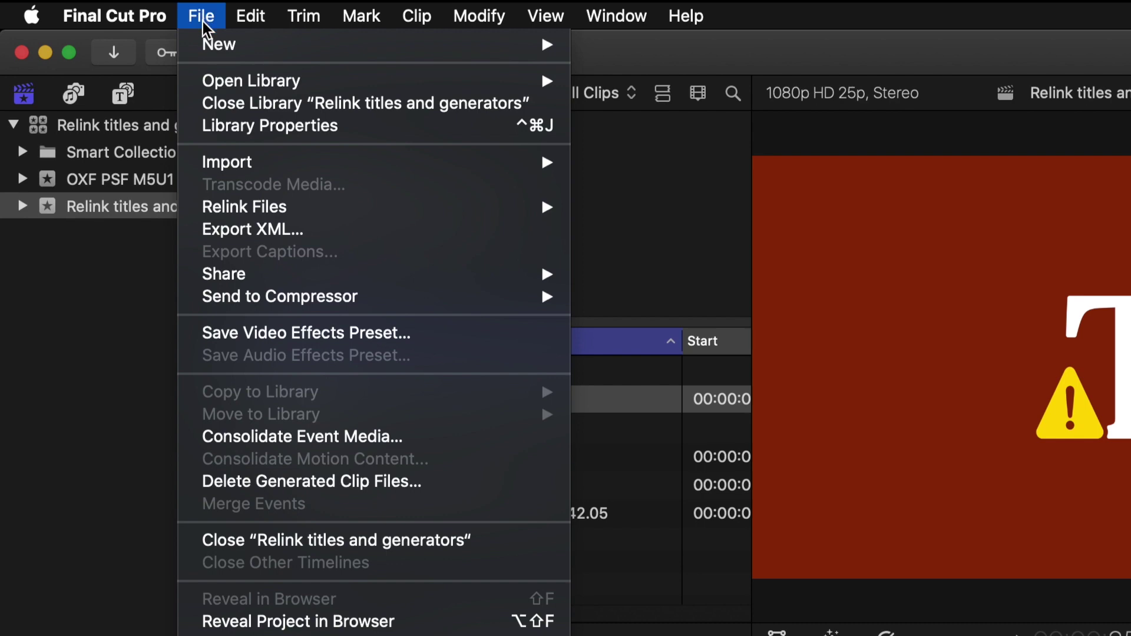
pyautogui.click(264, 231)
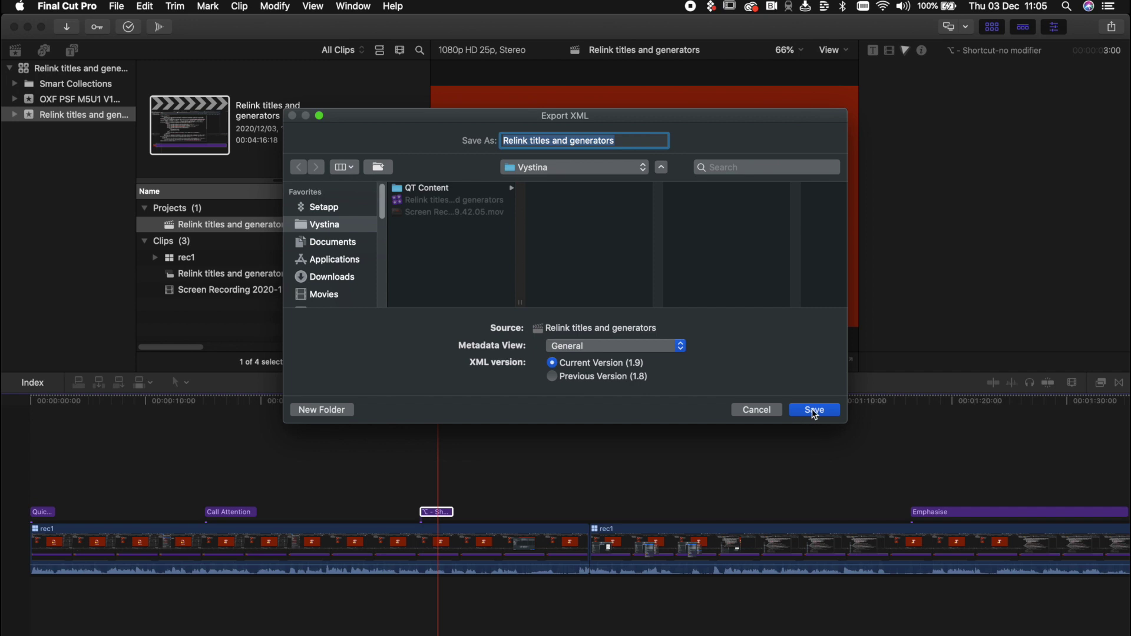
pyautogui.click(814, 411)
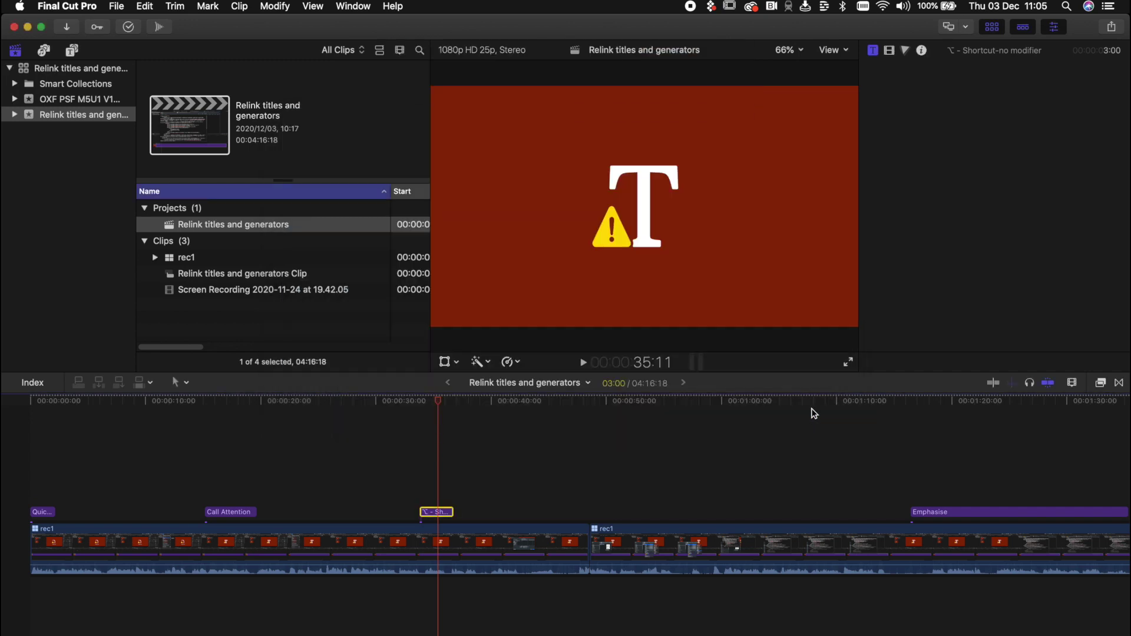
pyautogui.press('super+Tab')
pyautogui.press('super+Tab')
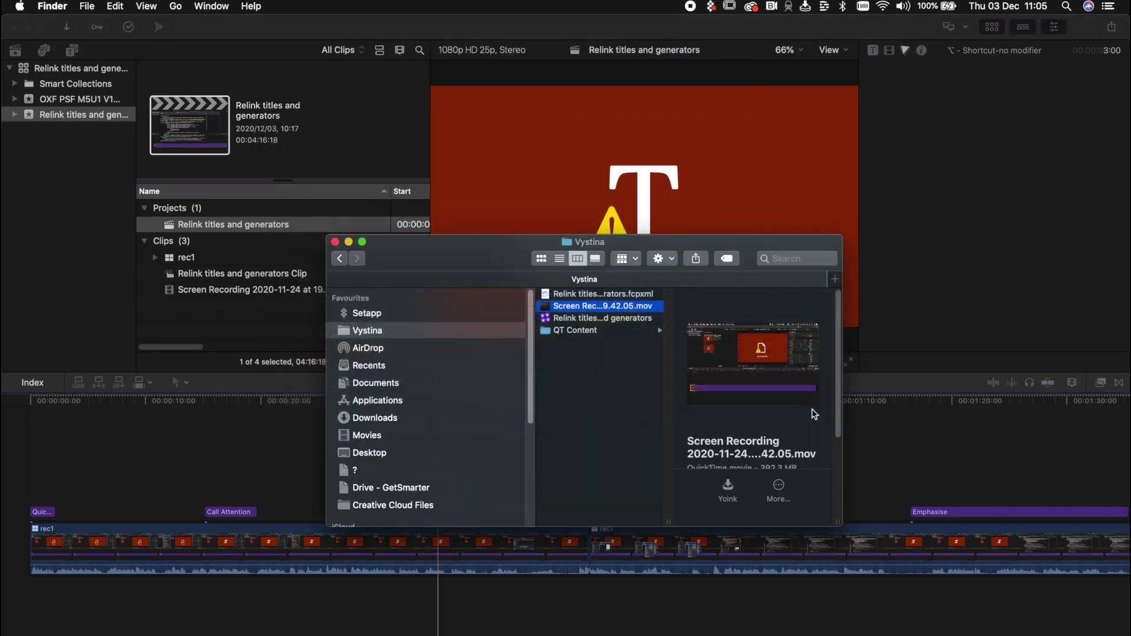
# Step: Open Relink titles and generators.fcpxml in TextEdit with Open With
pyautogui.click(627, 293)
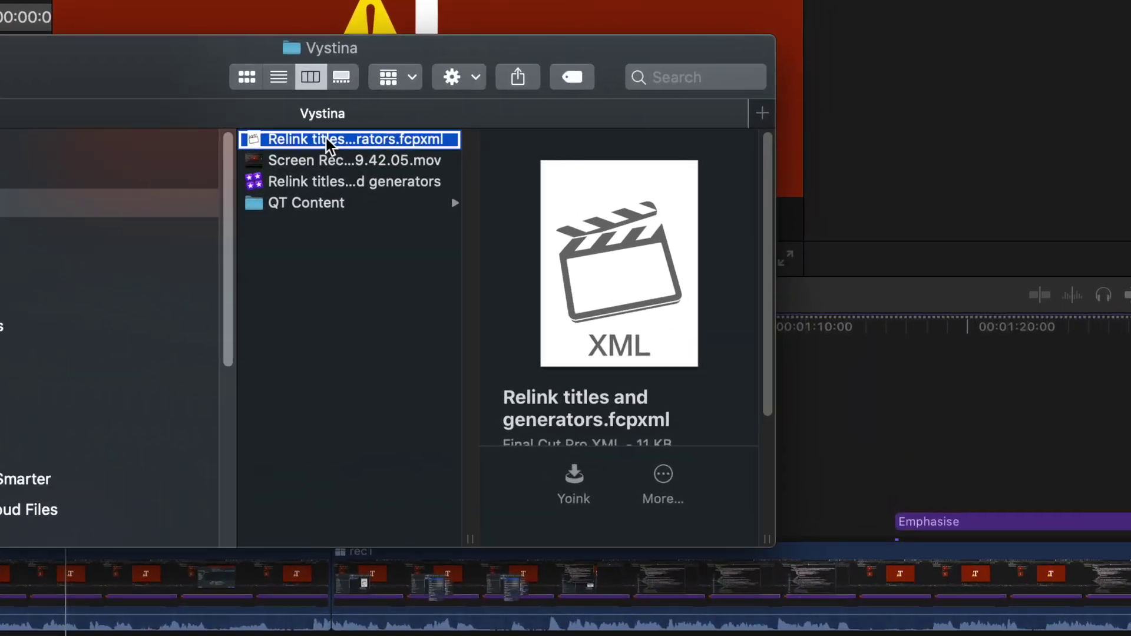
pyautogui.rightClick(327, 140)
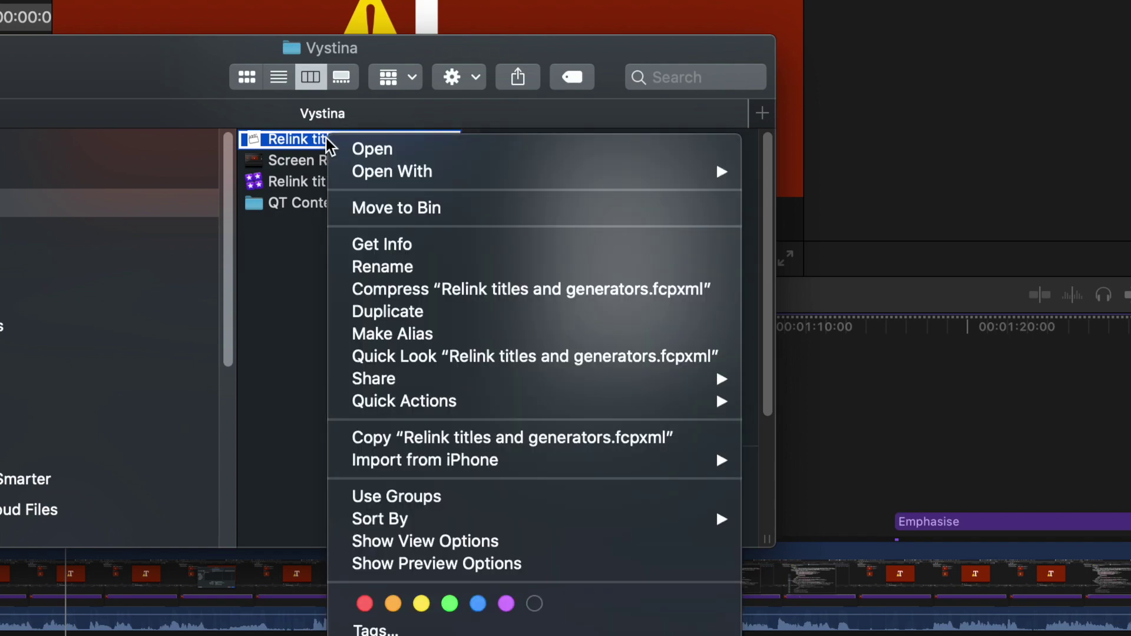
pyautogui.moveTo(371, 176)
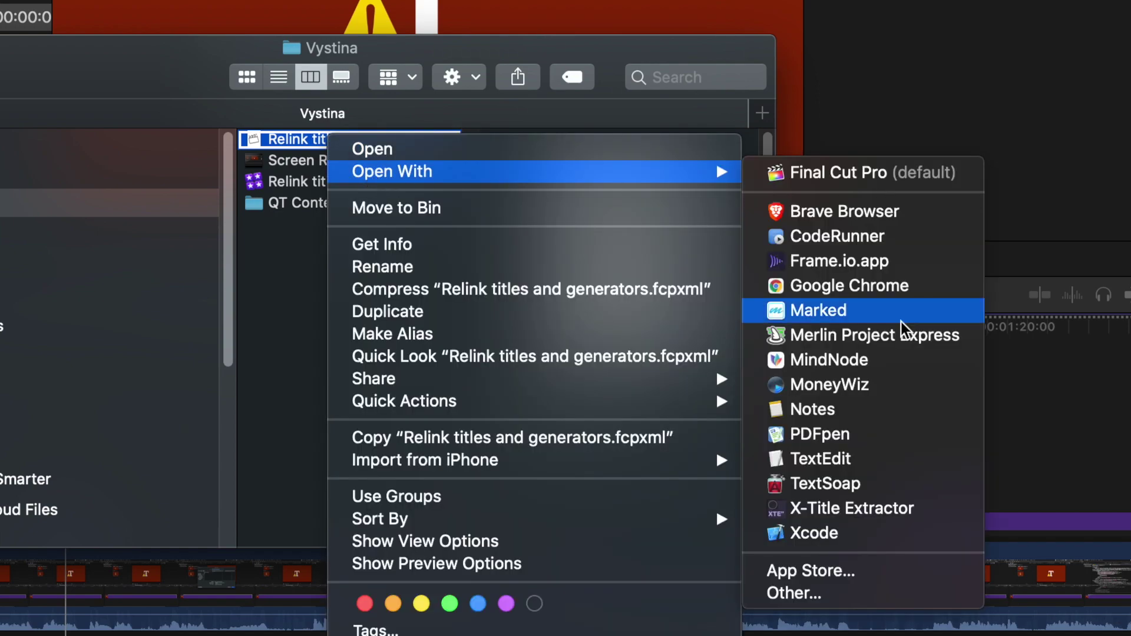
pyautogui.click(925, 458)
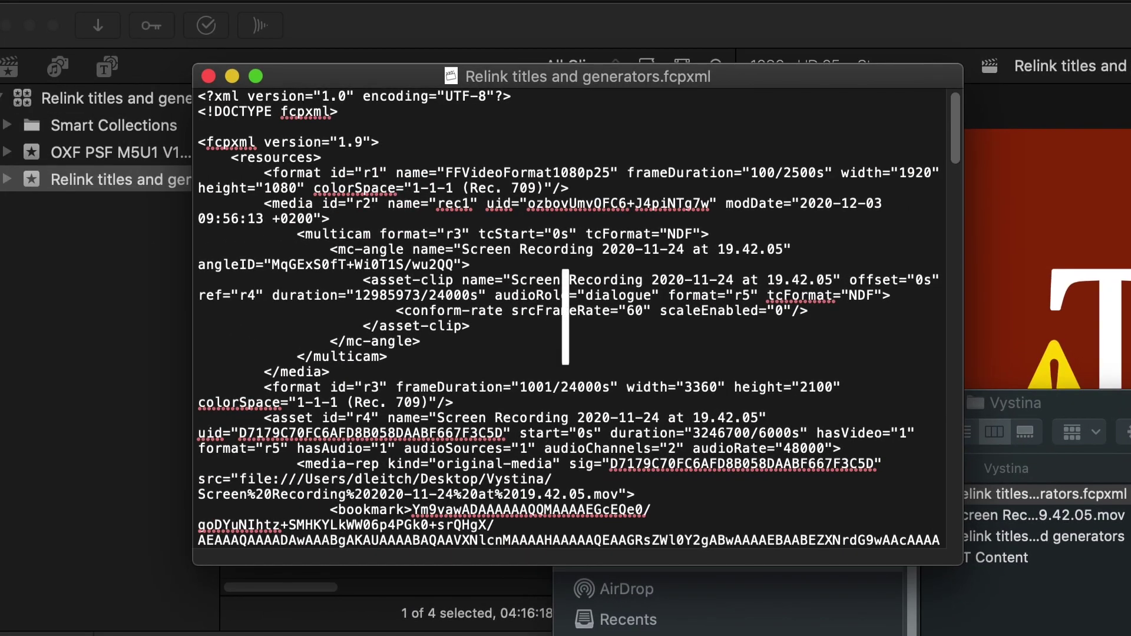
# Step: Search the XML for 'shortcut' to locate the title's effect entry
pyautogui.press('super+f')
pyautogui.write('s')
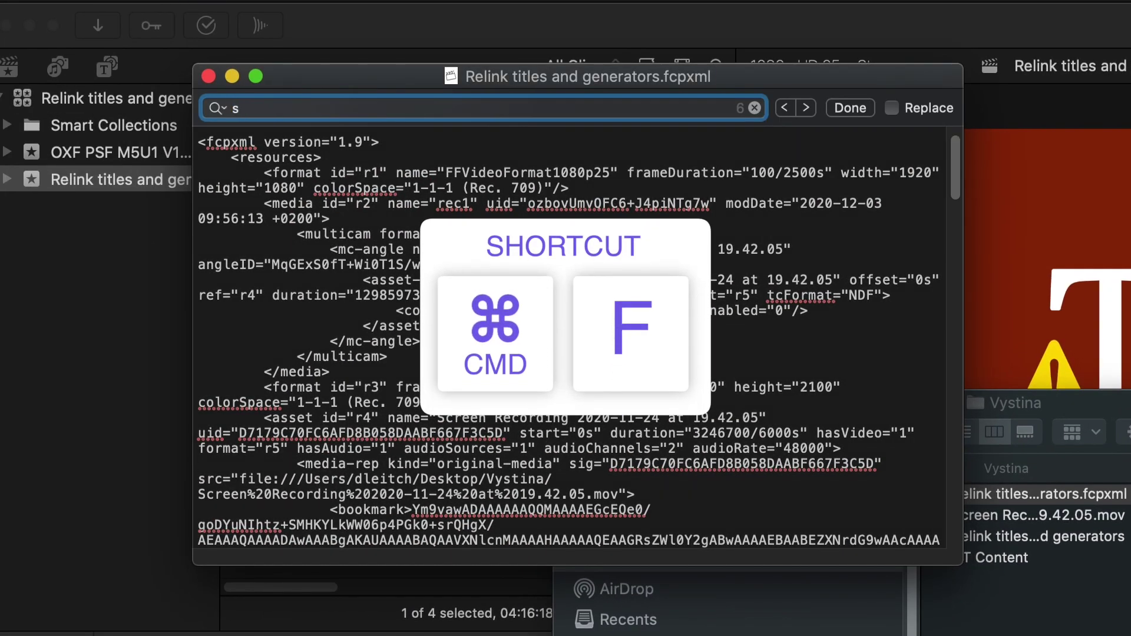
pyautogui.write('hortcut')
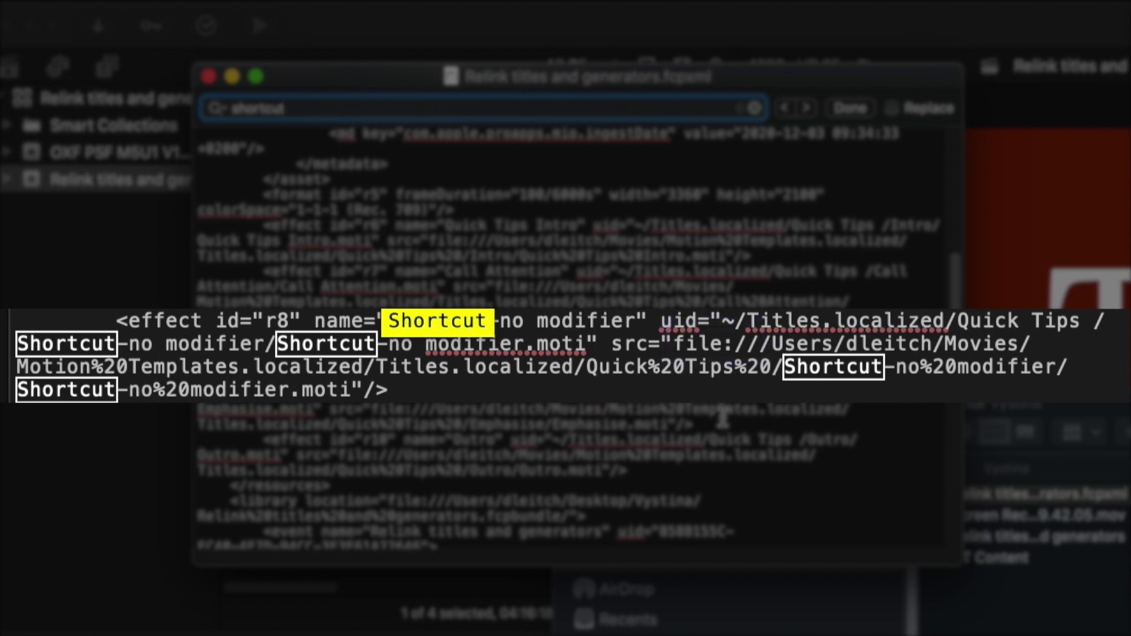
# Step: Copy the percent-encoded path after file:// through Shortcut-no modifier.moti
pyautogui.click(766, 343)
pyautogui.moveTo(770, 344); pyautogui.dragTo(353, 382)
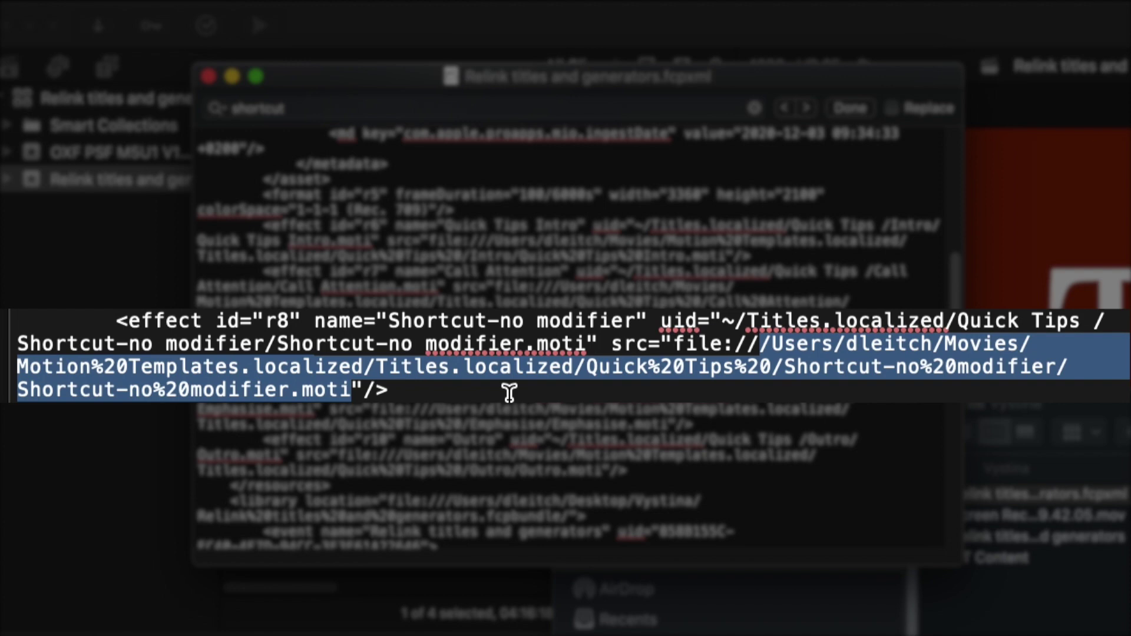
pyautogui.press('super+c')
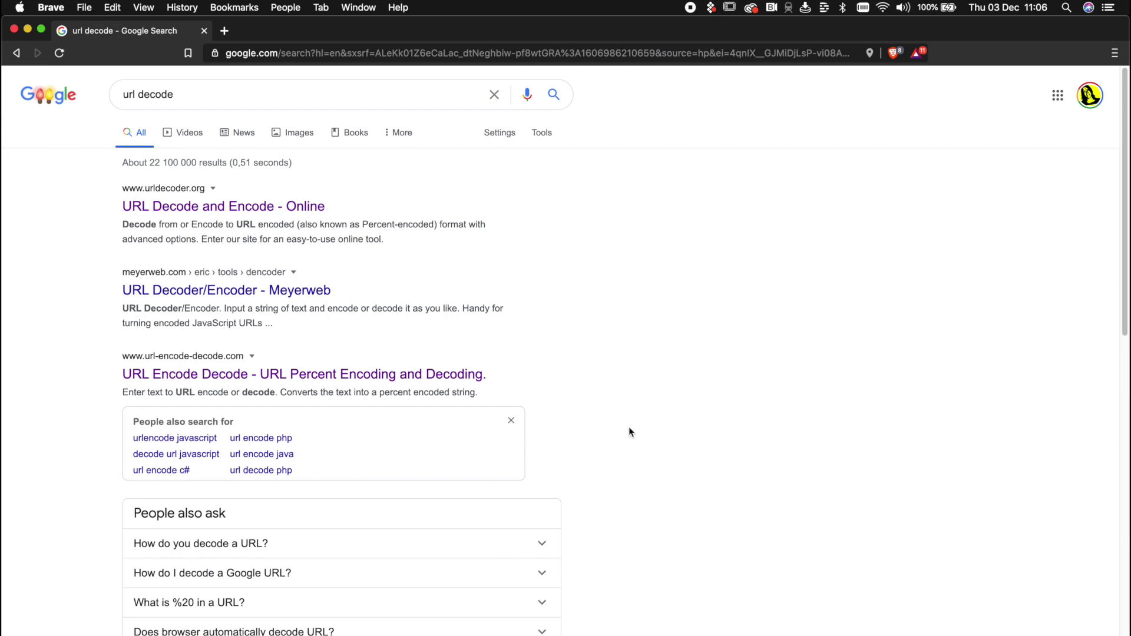
# Step: Paste the encoded path into url-encode-decode.com, decode it, and copy the plain path
pyautogui.click(429, 375)
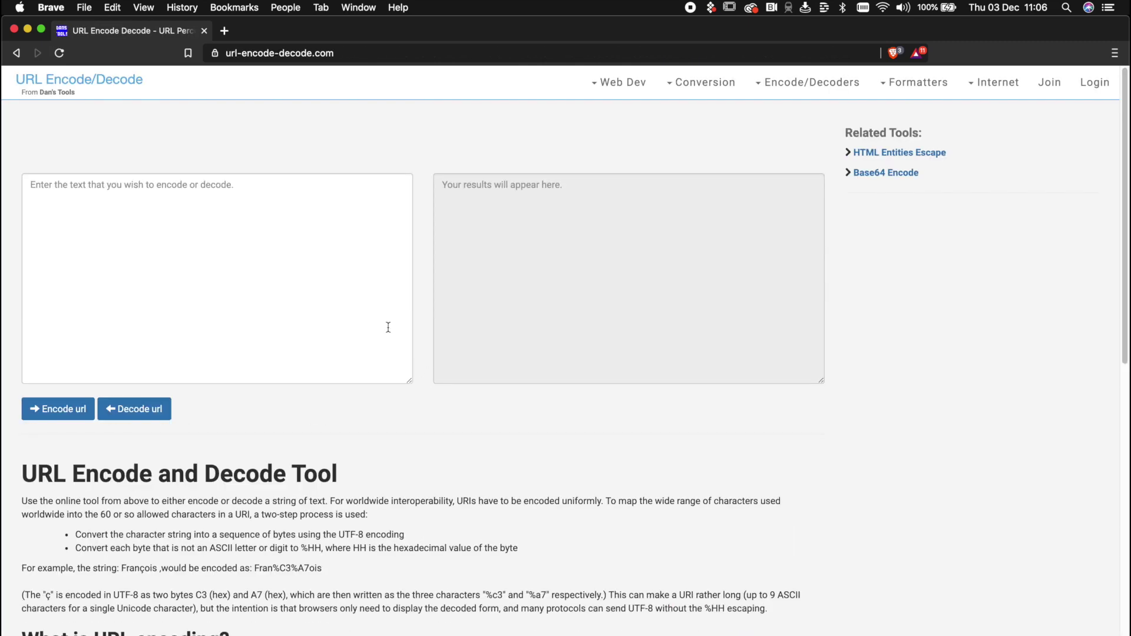
pyautogui.click(297, 251)
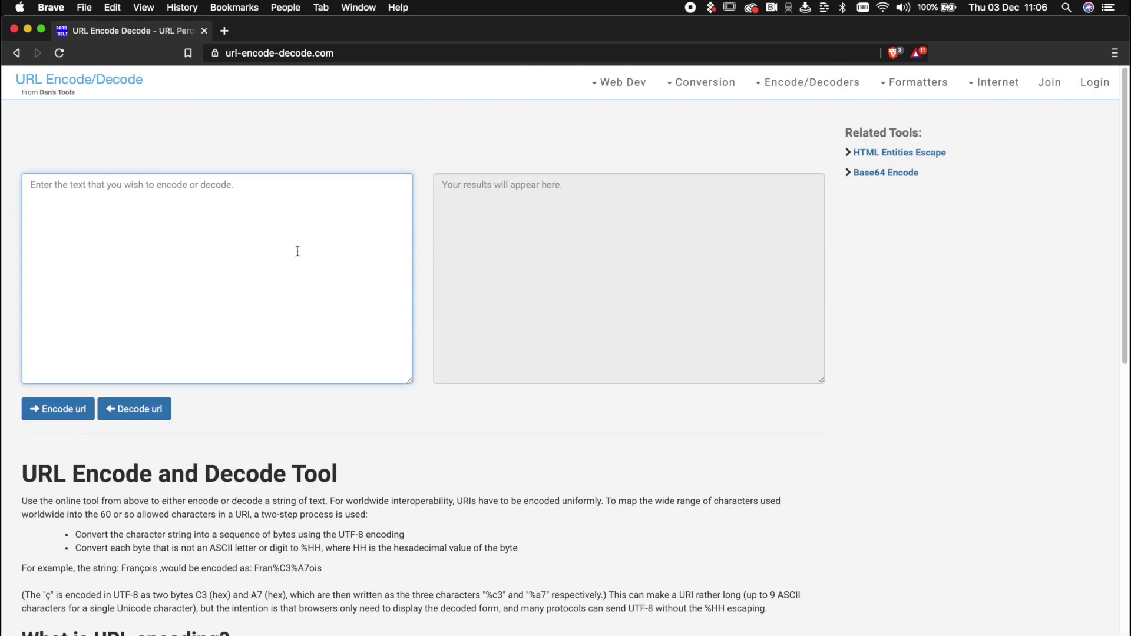
pyautogui.press('super+v')
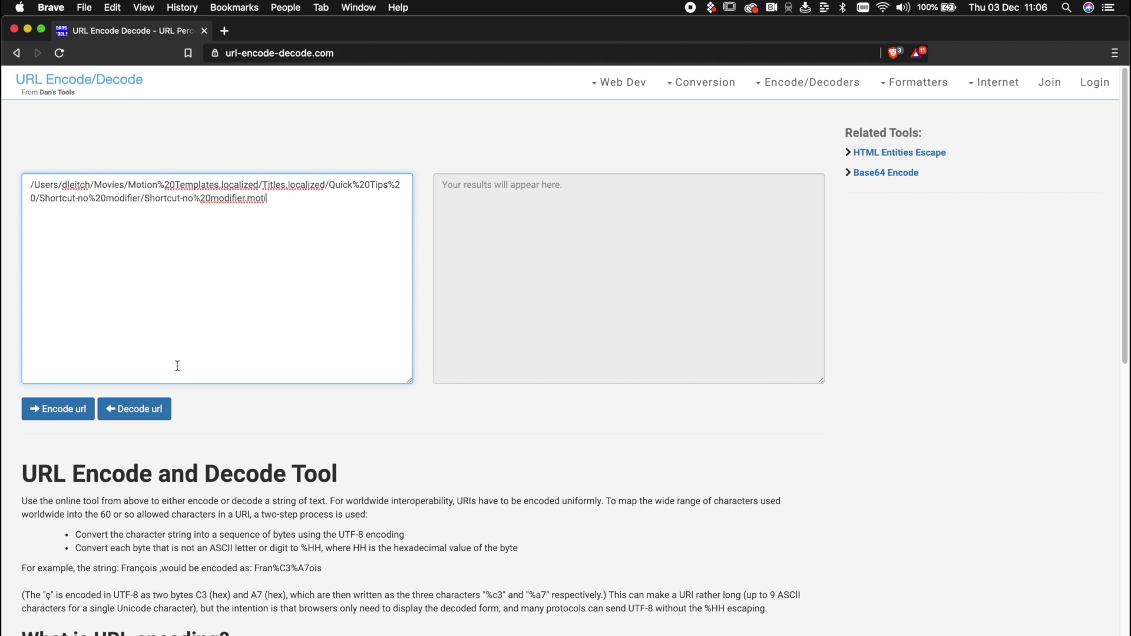
pyautogui.click(142, 416)
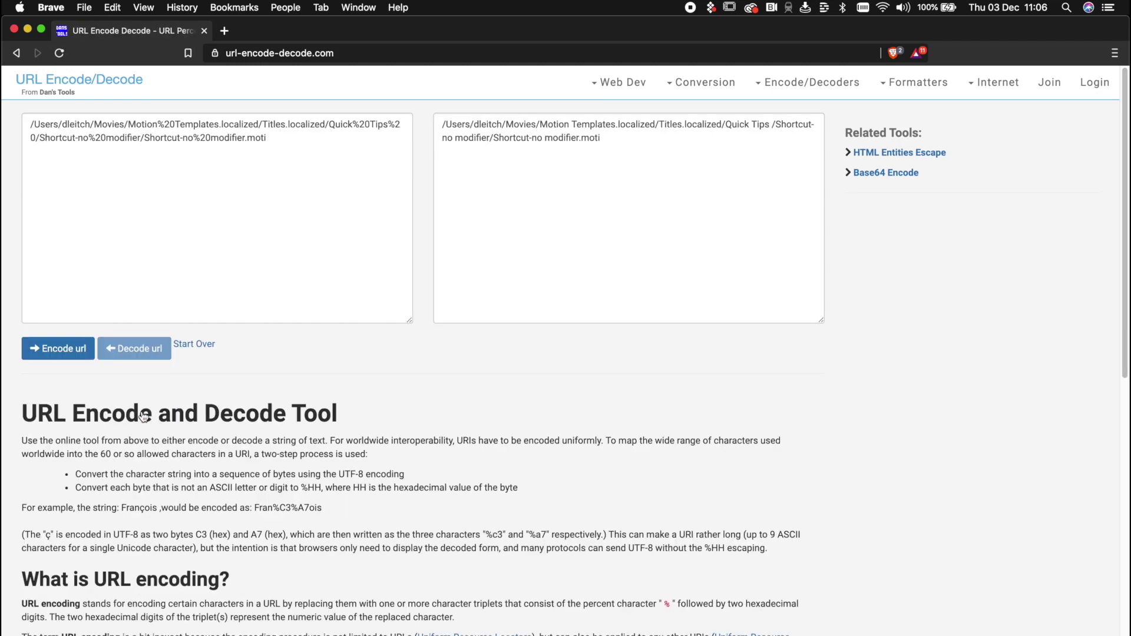
pyautogui.click(639, 289)
pyautogui.press('super+a')
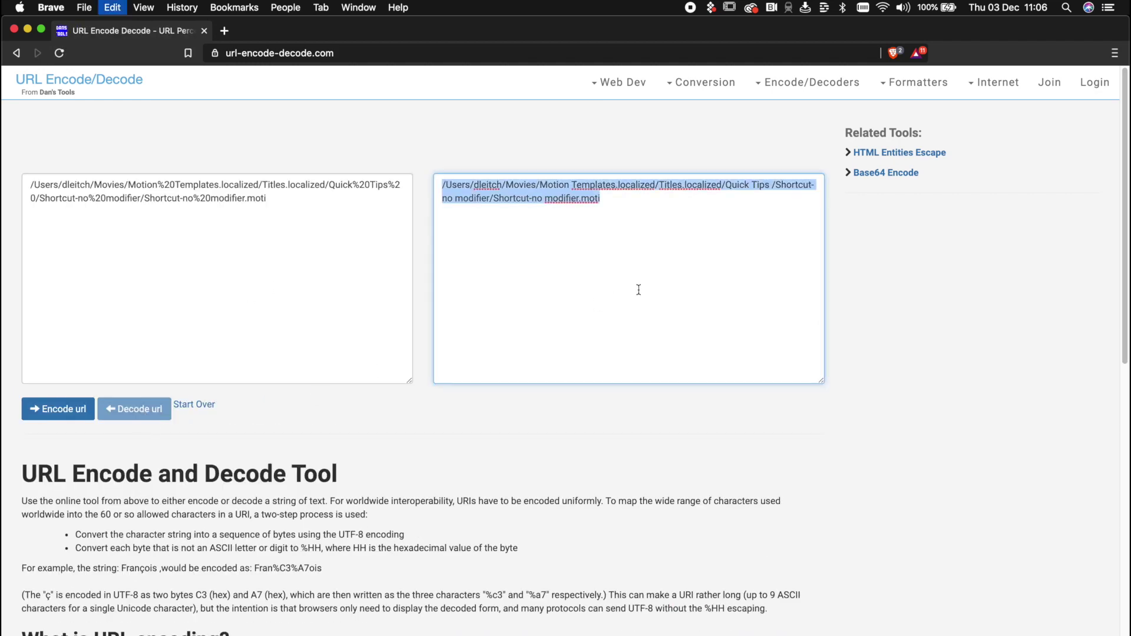
pyautogui.press('super+c')
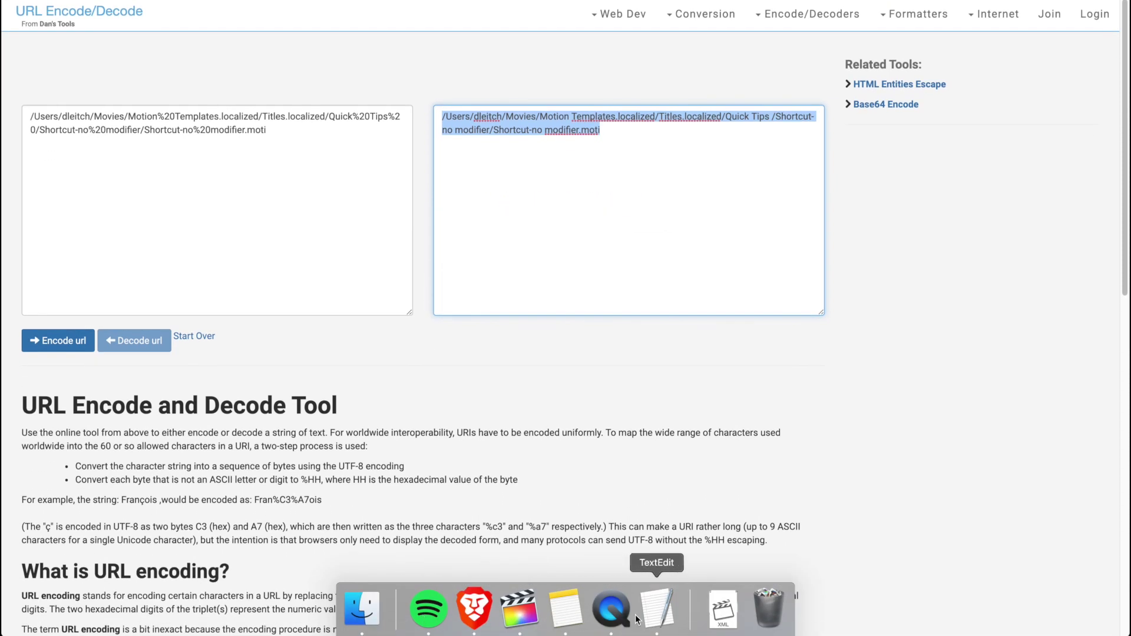
# Step: Go to the decoded path in Finder and move the Shortcut-no modifier folder into Quick Tips
pyautogui.click(358, 613)
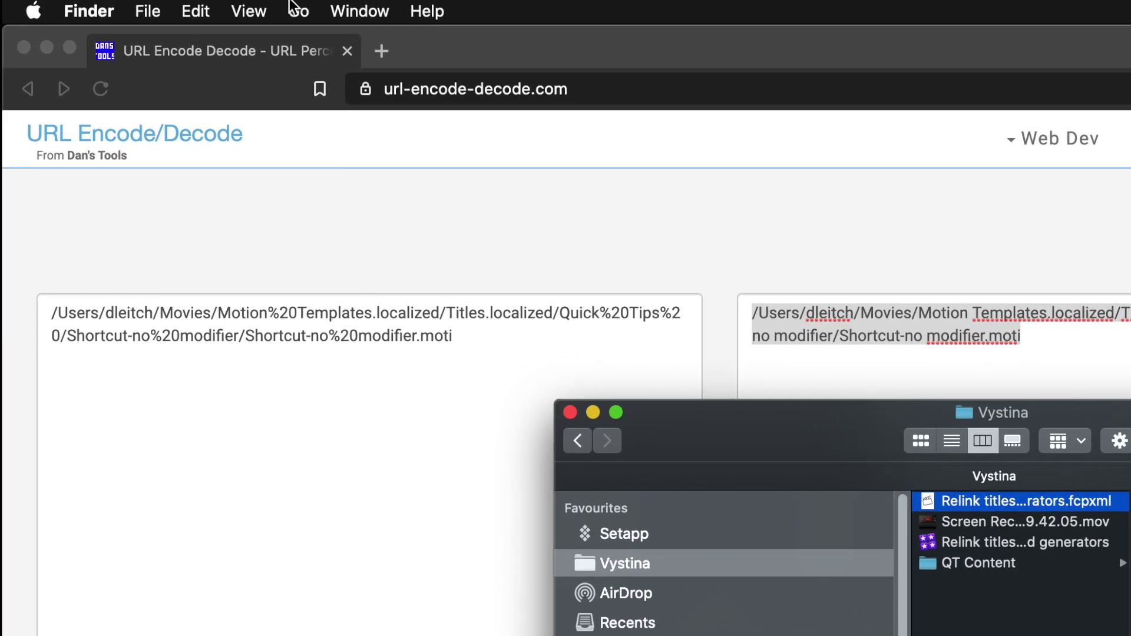
pyautogui.click(277, 9)
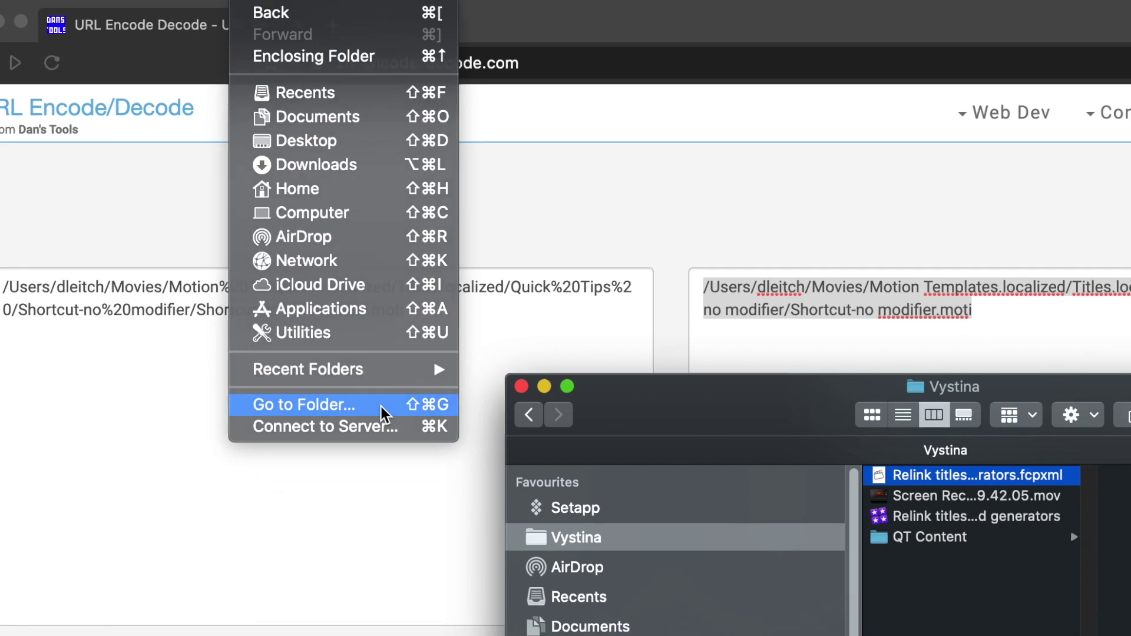
pyautogui.click(433, 441)
pyautogui.press('BackSpace')
pyautogui.press('super+v')
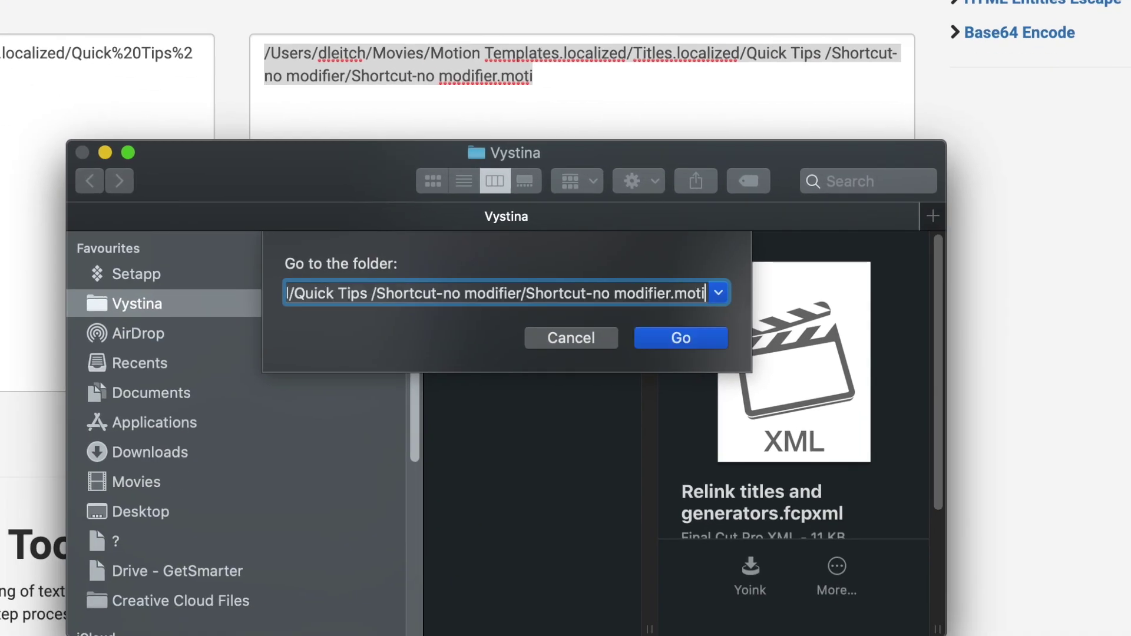
pyautogui.press('Return')
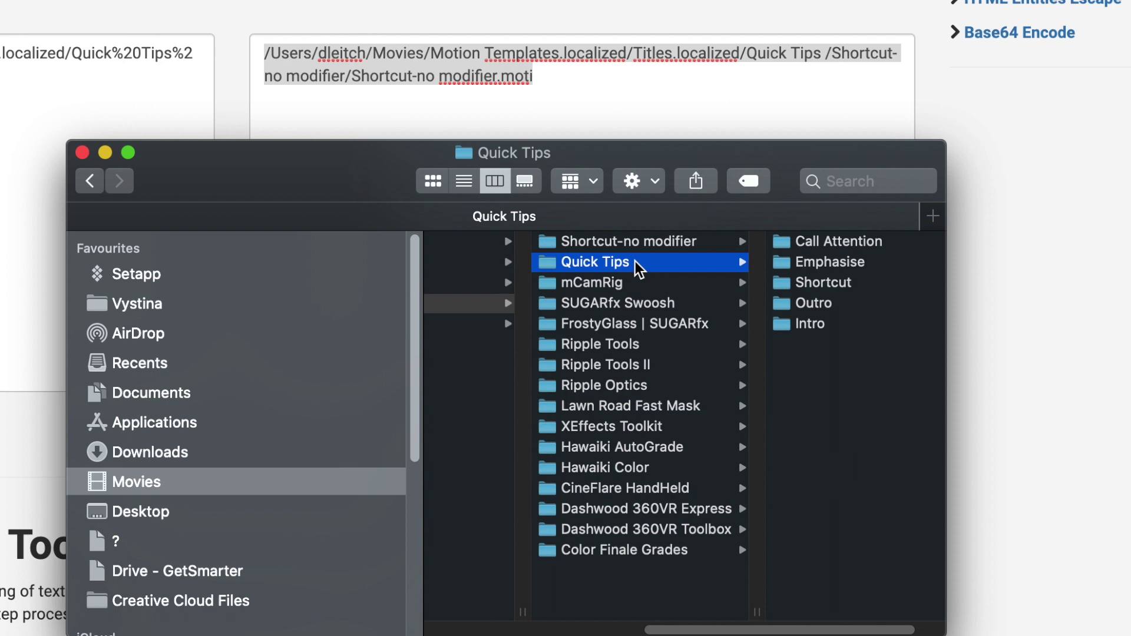
pyautogui.moveTo(595, 236); pyautogui.dragTo(540, 257)
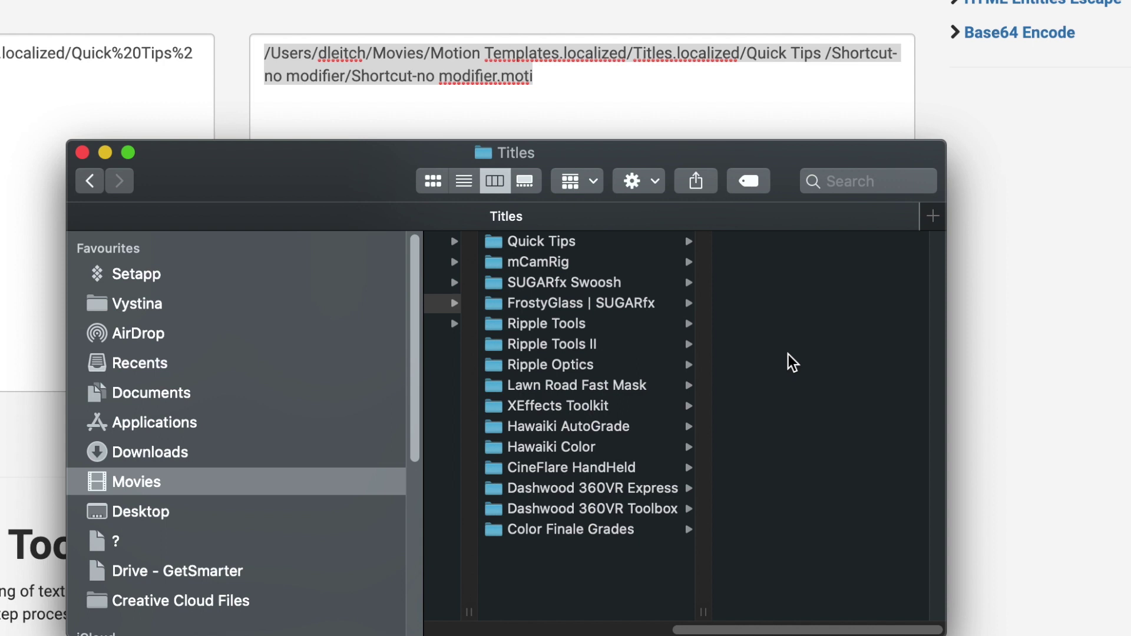
# Step: Jump to the decoded path to show the Shortcut-no modifier Motion title file
pyautogui.press('shift+super+g')
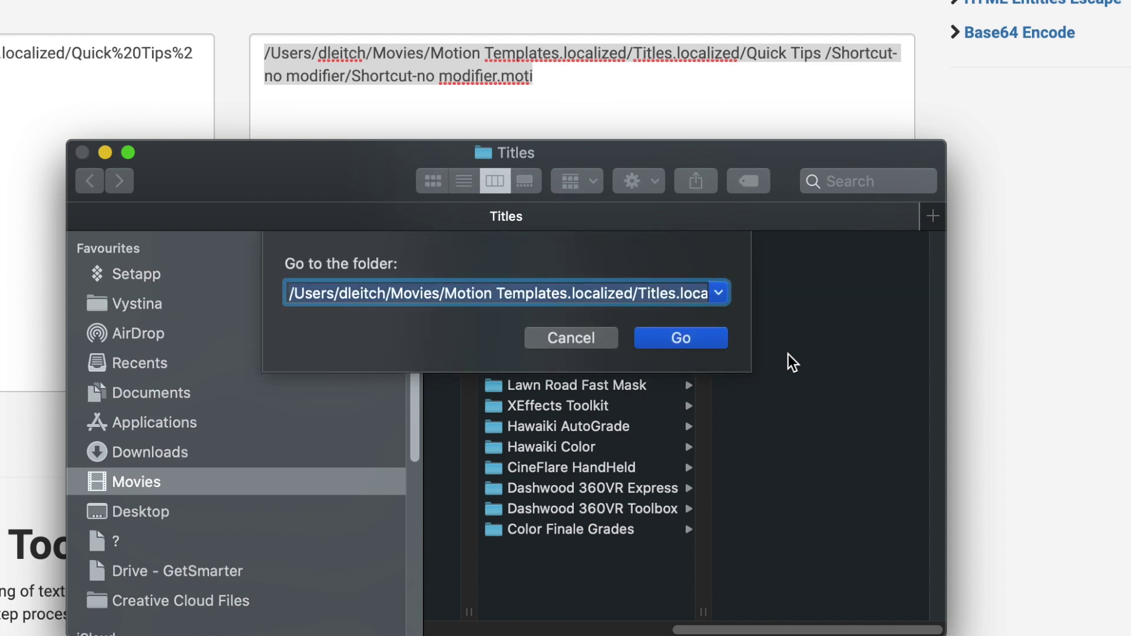
pyautogui.press('Return')
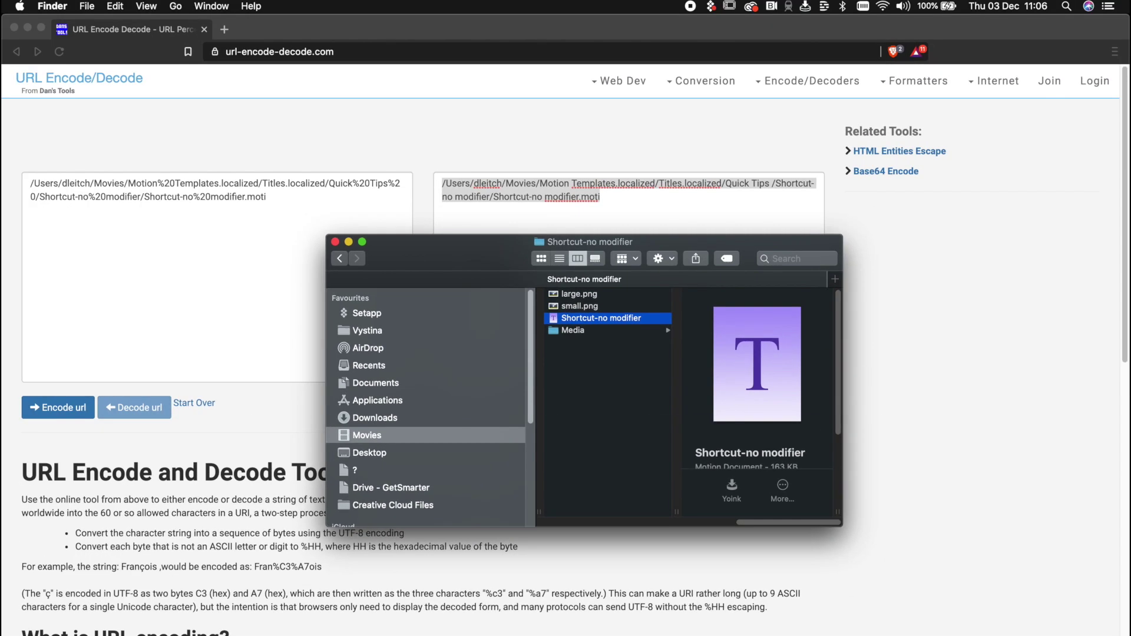
# Step: Check Final Cut Pro, then select the Relink titles and generators library in the Vystina folder
pyautogui.press('super+Tab')
pyautogui.press('Tab')
pyautogui.press('Tab')
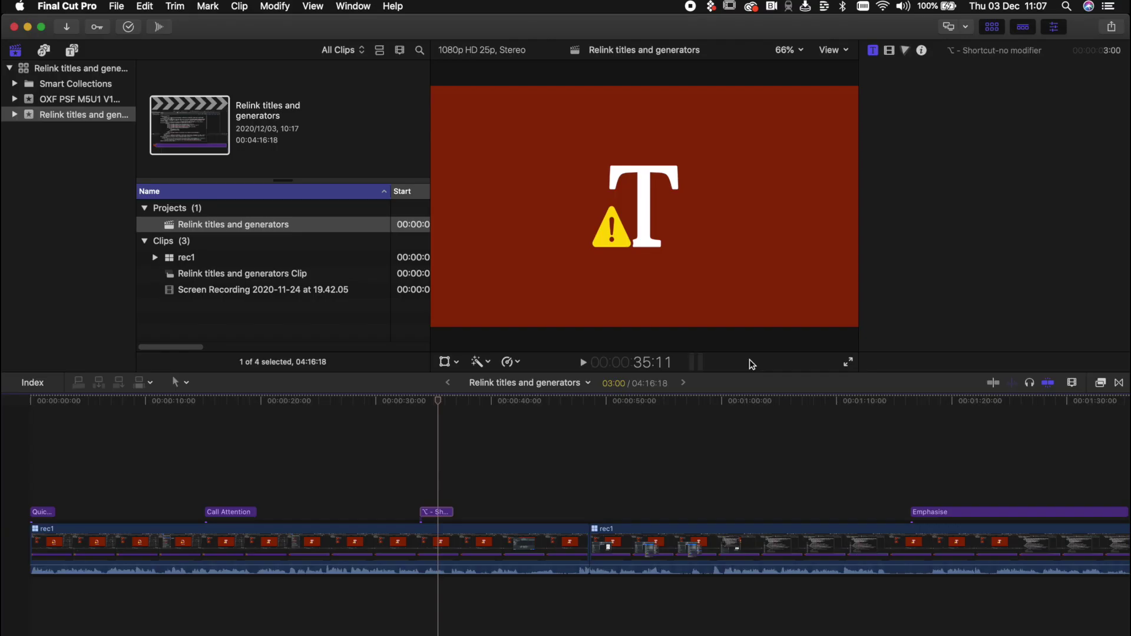
pyautogui.press('super+Tab')
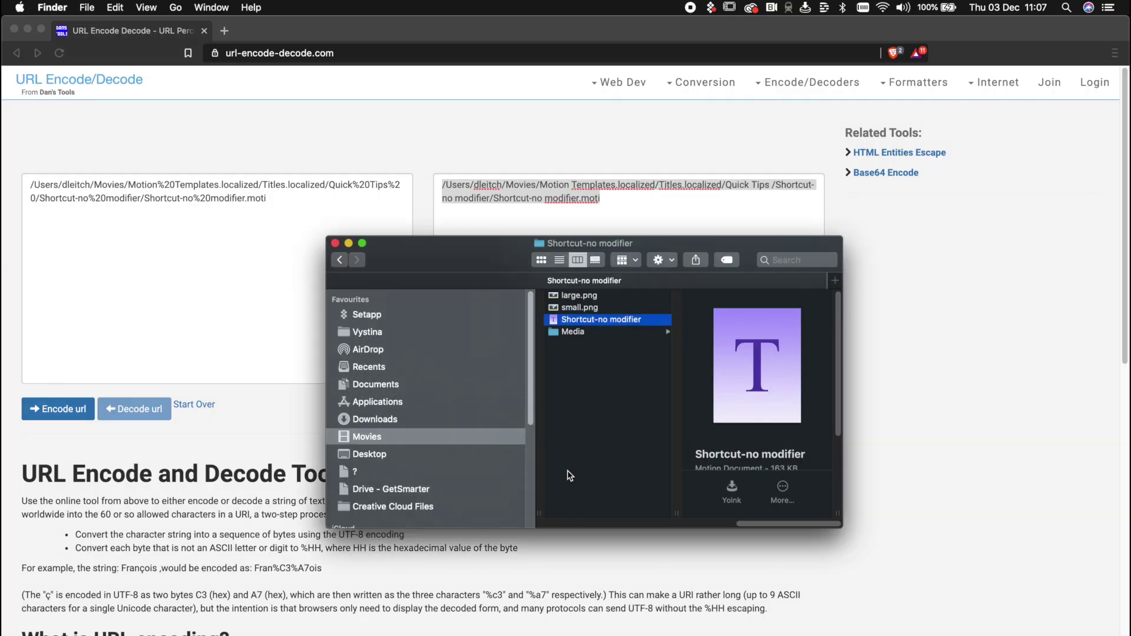
pyautogui.click(373, 331)
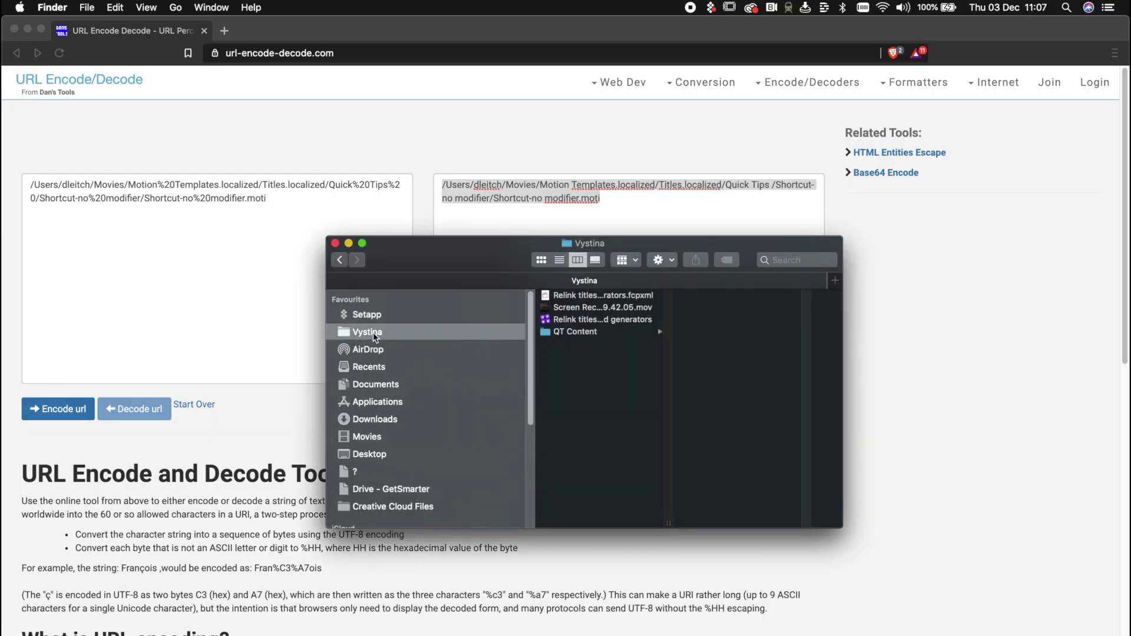
pyautogui.click(543, 319)
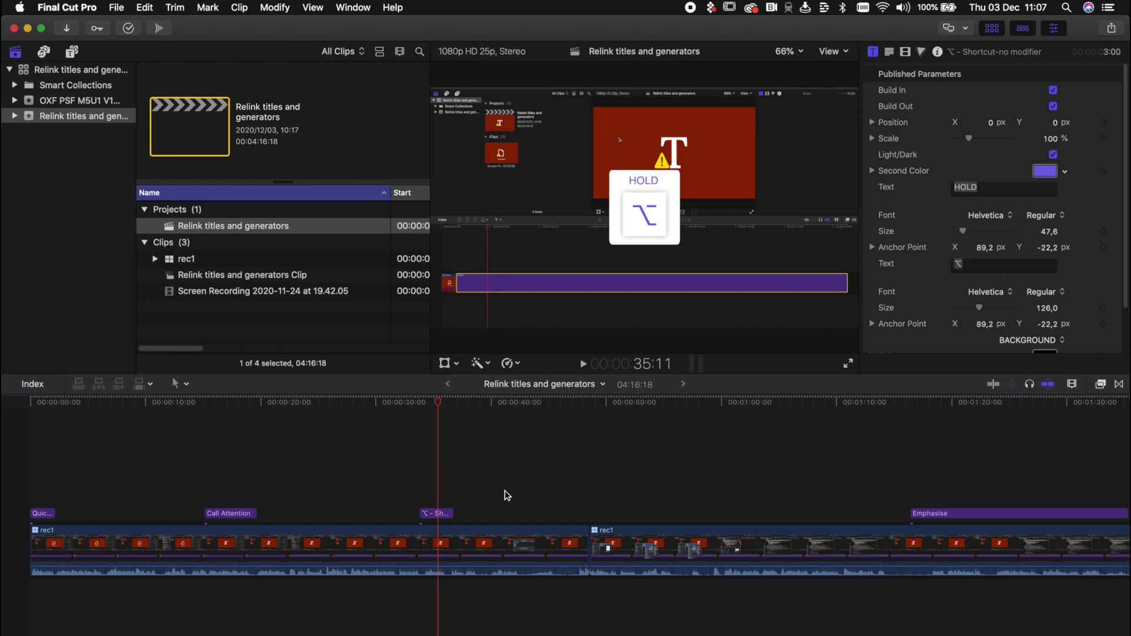
# Step: Move the Shortcut-no modifier folder out of Quick Tips back into Titles
pyautogui.click(442, 514)
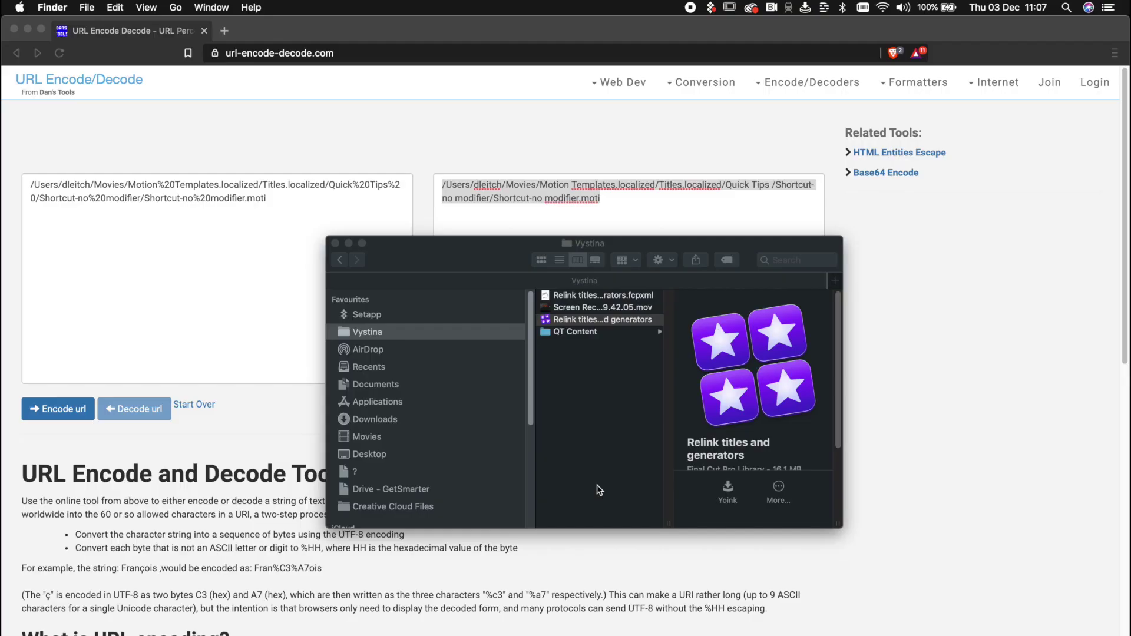
pyautogui.press('super+shift+g')
pyautogui.press('super+v')
pyautogui.press('Return')
pyautogui.moveTo(755, 524); pyautogui.dragTo(707, 524)
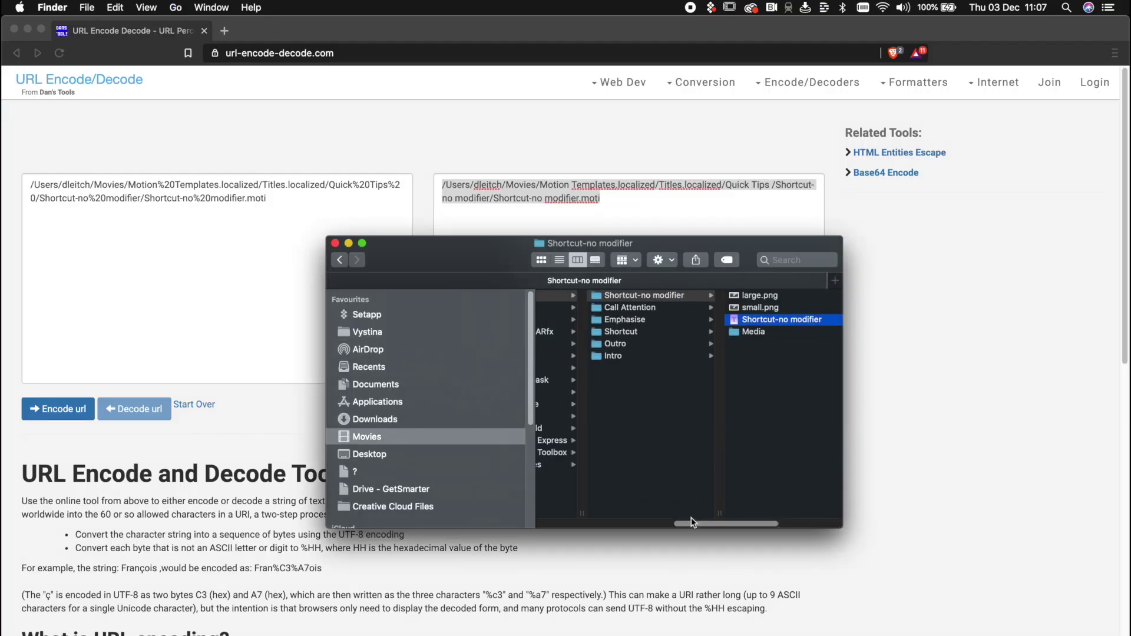
pyautogui.moveTo(619, 295); pyautogui.dragTo(614, 508)
# Step: Relaunch Final Cut Pro from Spotlight, then return to Finder
pyautogui.press('super+space')
pyautogui.write('final')
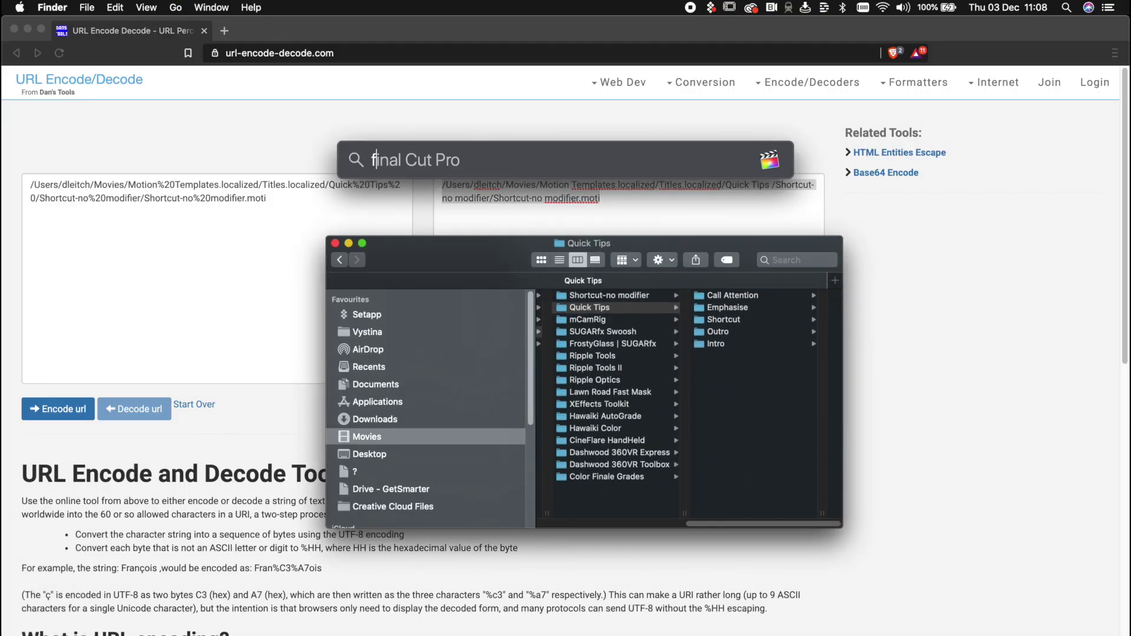
pyautogui.press('Return')
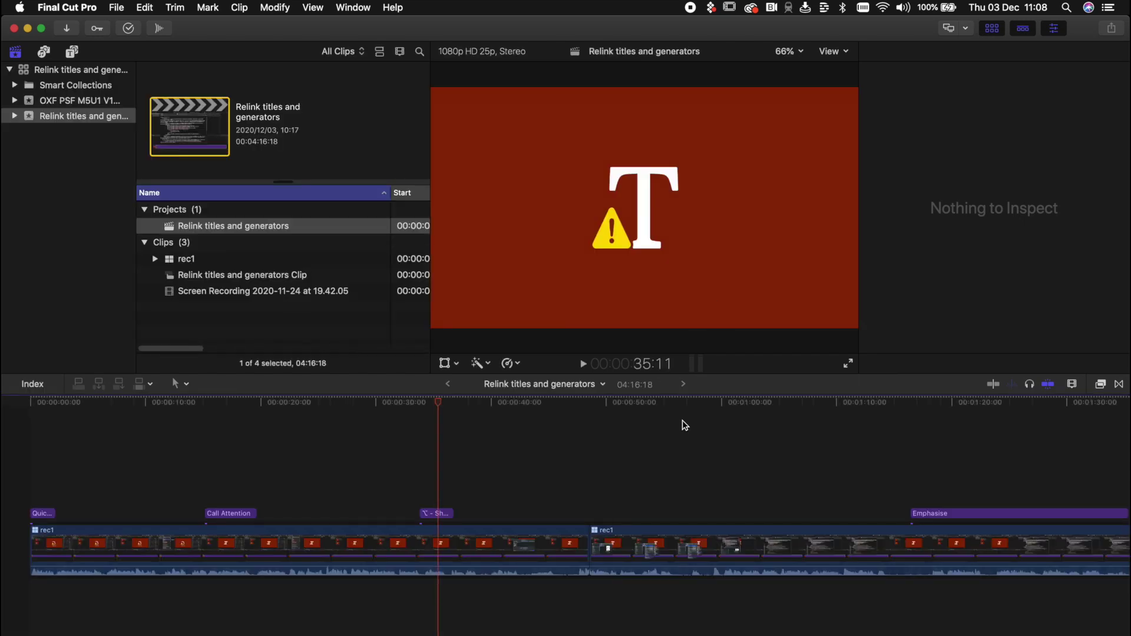
pyautogui.press('super+Tab')
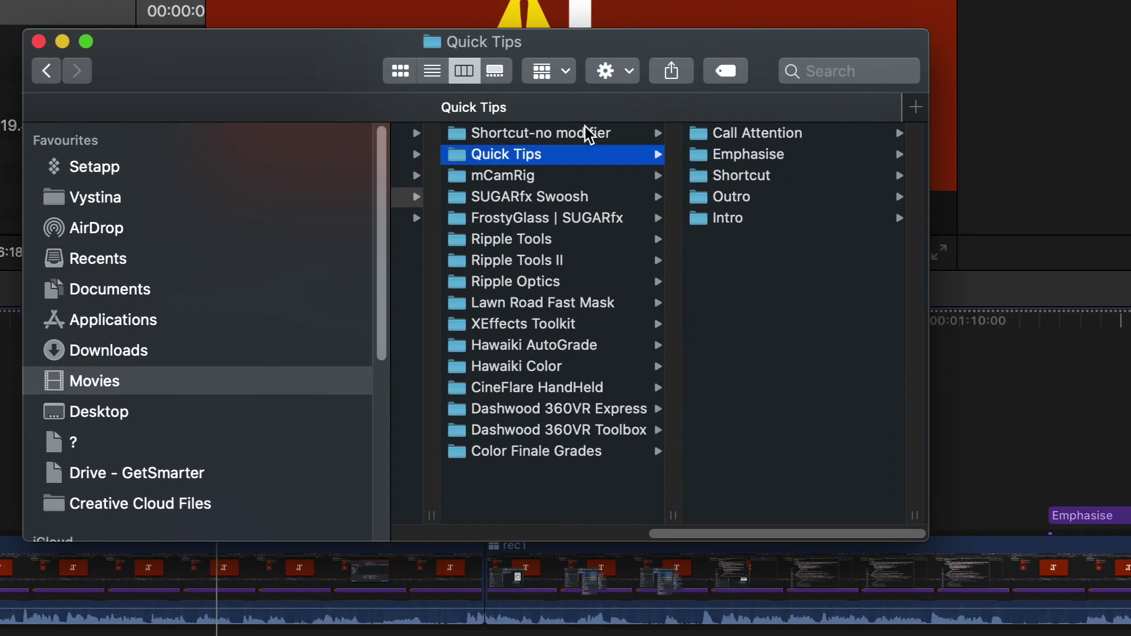
# Step: Copy the pathname of the Shortcut-no modifier Motion file, then return to Final Cut Pro
pyautogui.click(585, 131)
pyautogui.click(759, 178)
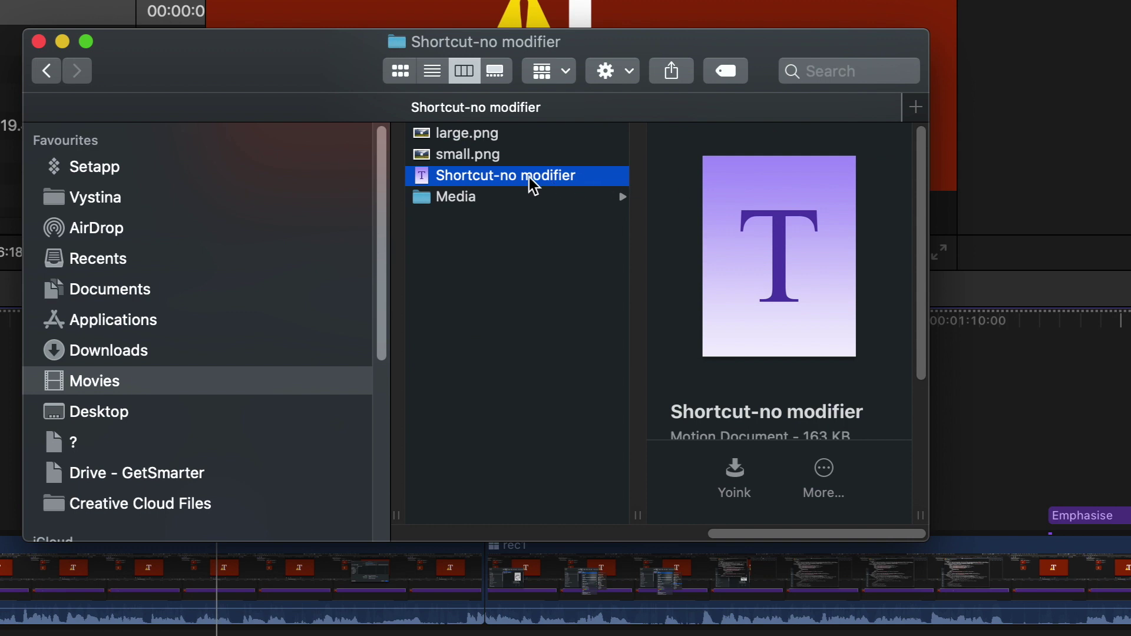
pyautogui.rightClick(593, 176)
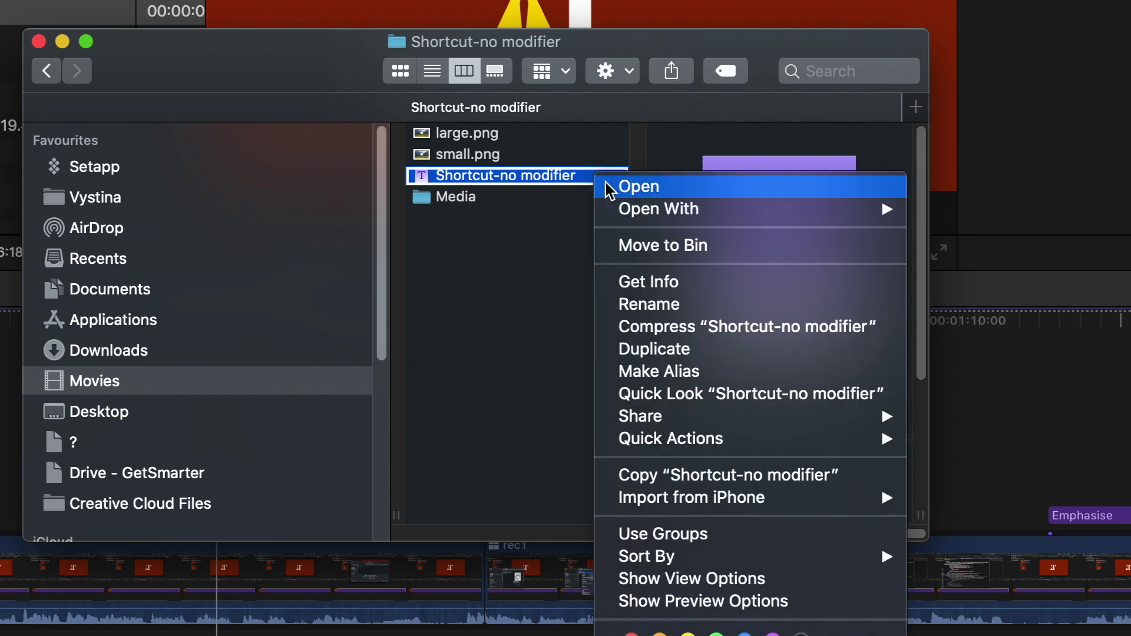
pyautogui.press('alt')
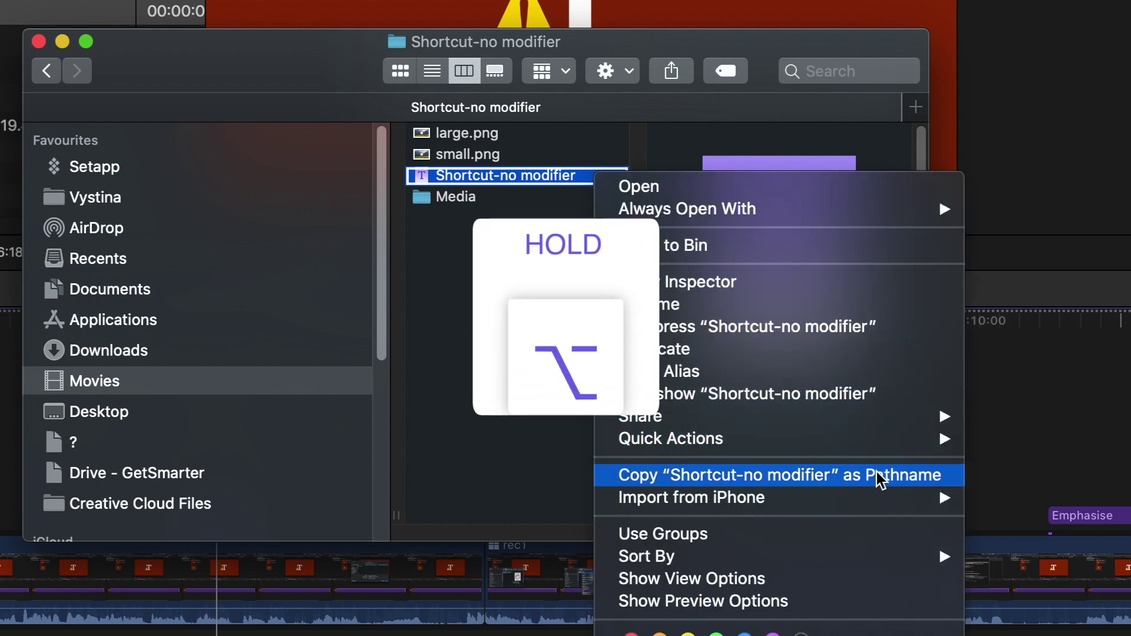
pyautogui.keyDown('alt'); pyautogui.click(953, 471); pyautogui.keyUp('alt')
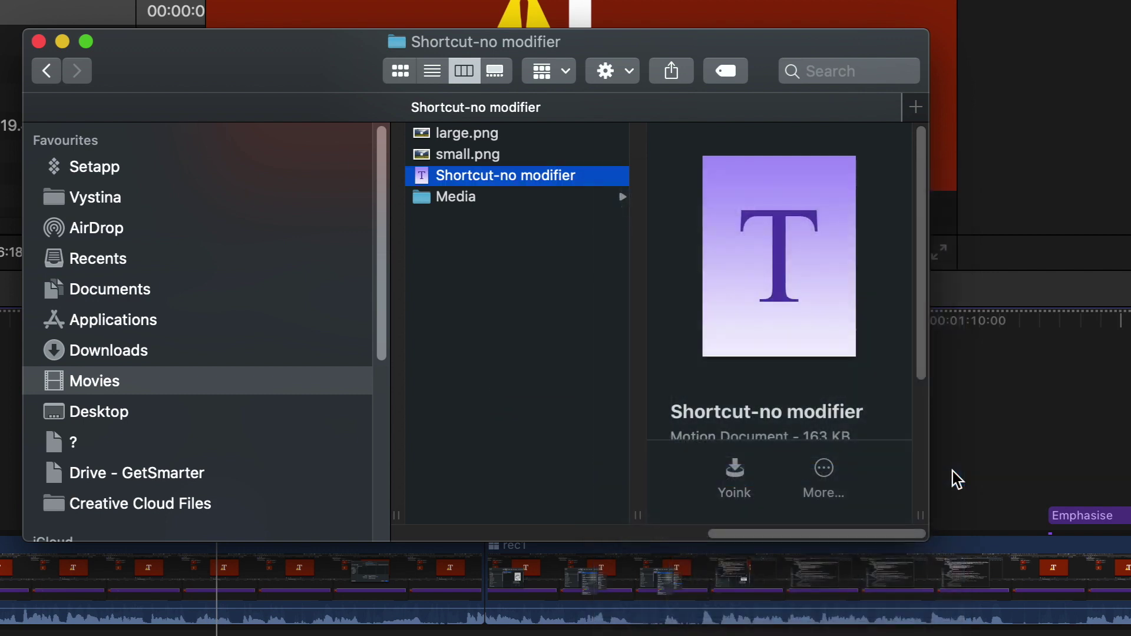
pyautogui.click(953, 471)
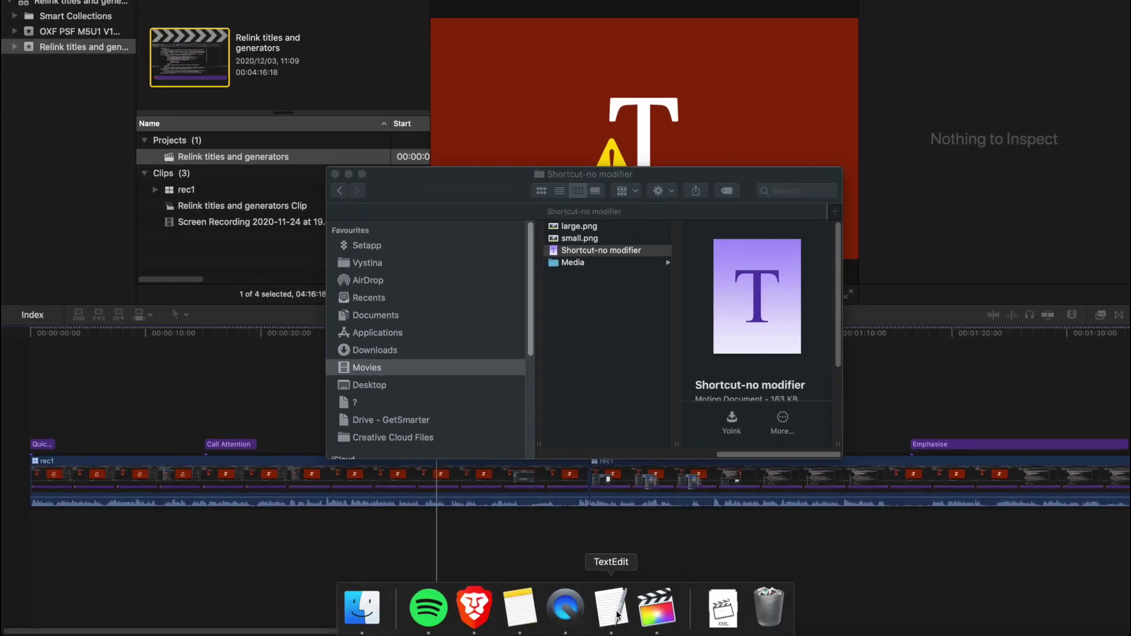
# Step: Replace the Shortcut-no modifier src path in the fcpxml with the new pathname and save
pyautogui.click(654, 616)
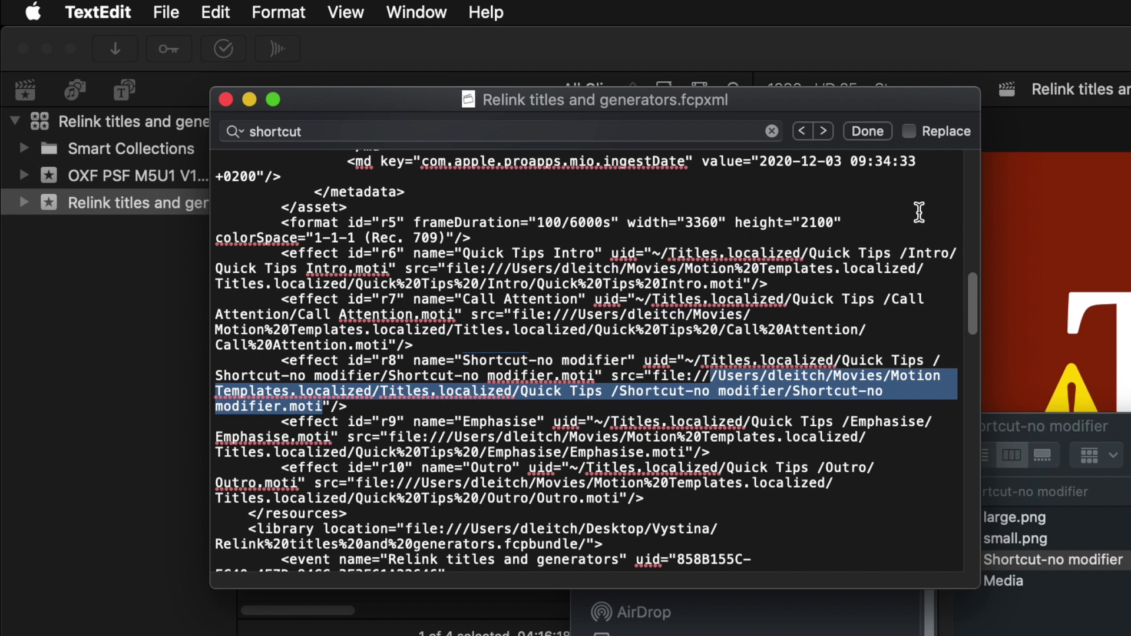
pyautogui.press('super+v')
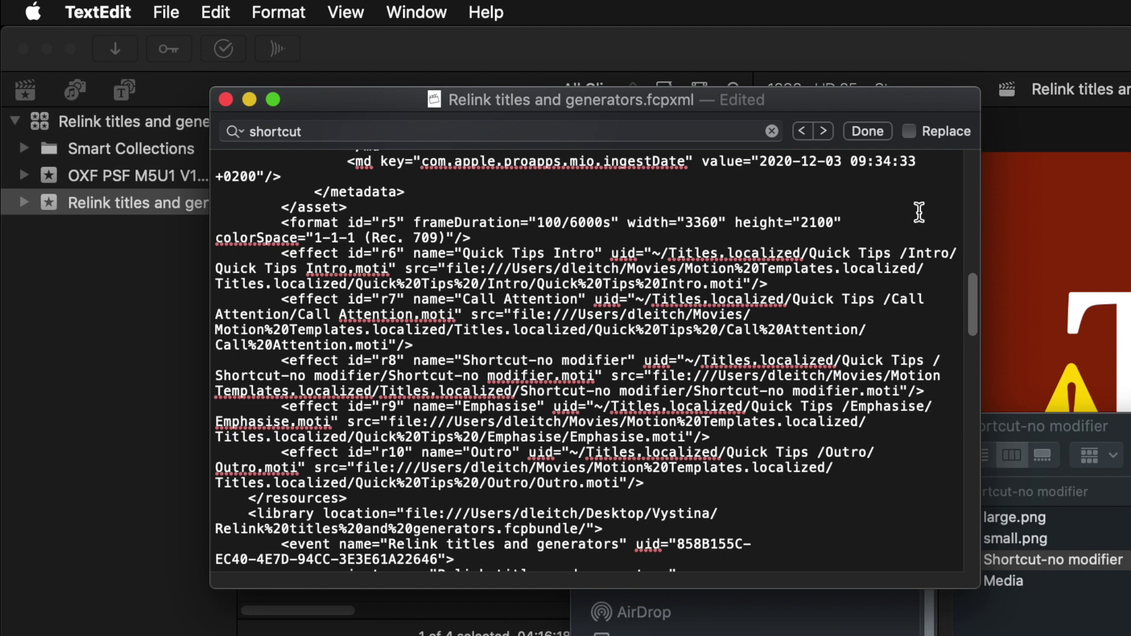
pyautogui.press('super+s')
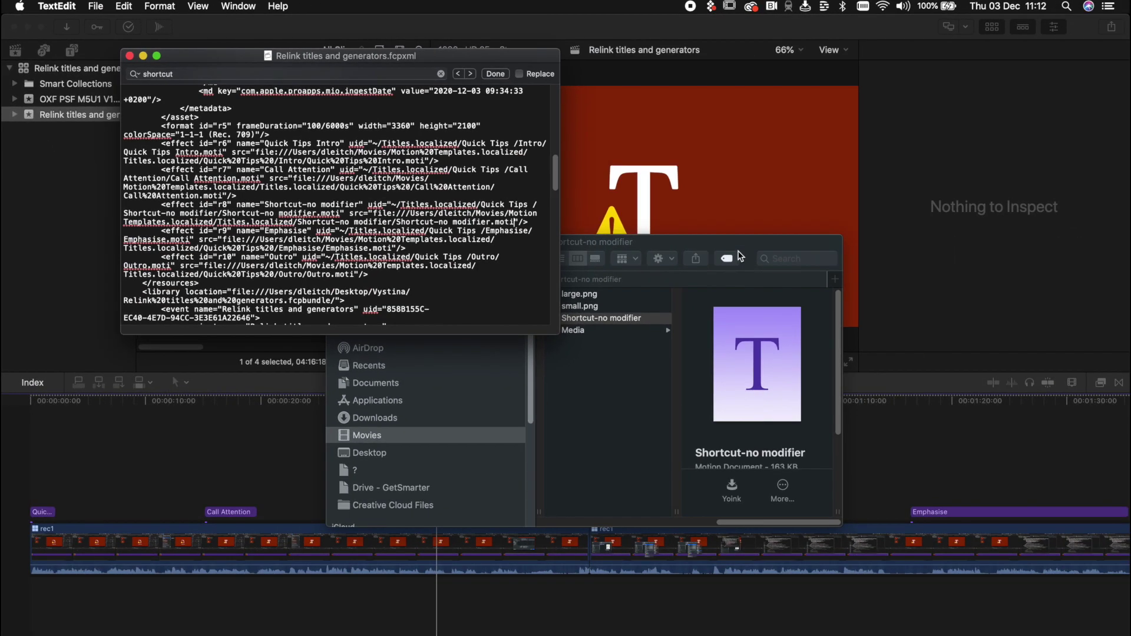
# Step: Select the edited fcpxml in Finder's Vystina folder
pyautogui.click(906, 635)
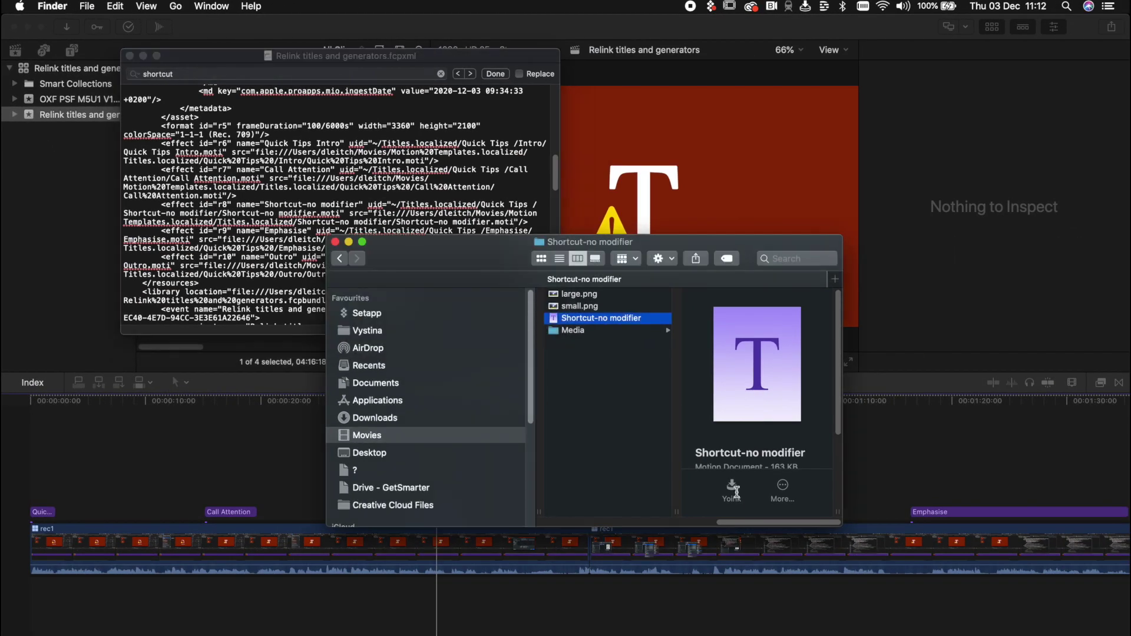
pyautogui.click(376, 331)
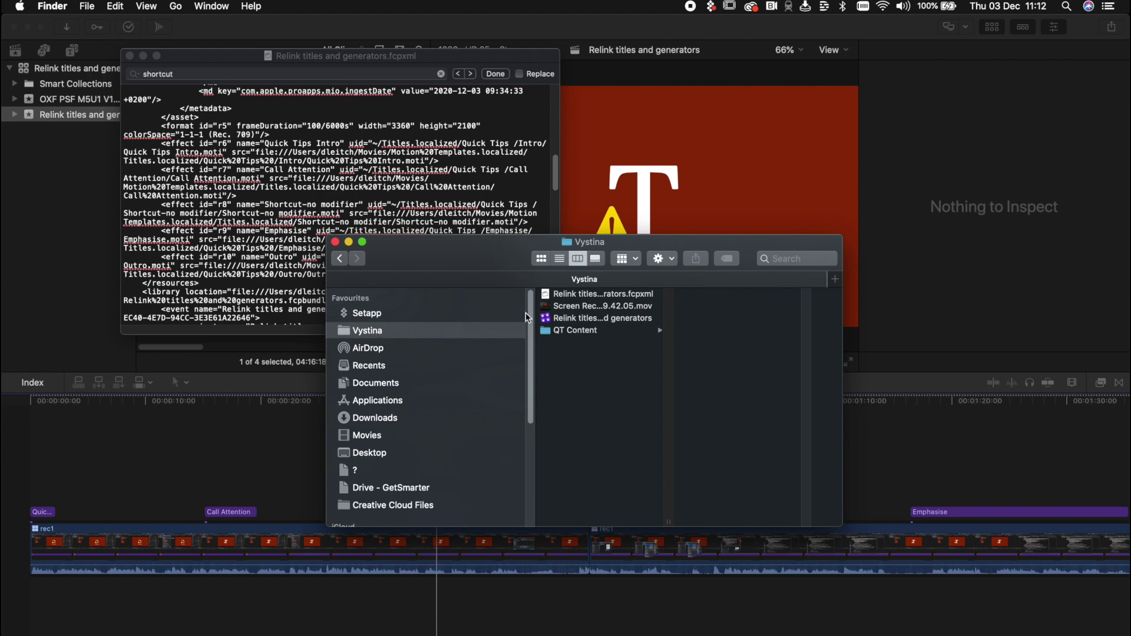
pyautogui.click(583, 294)
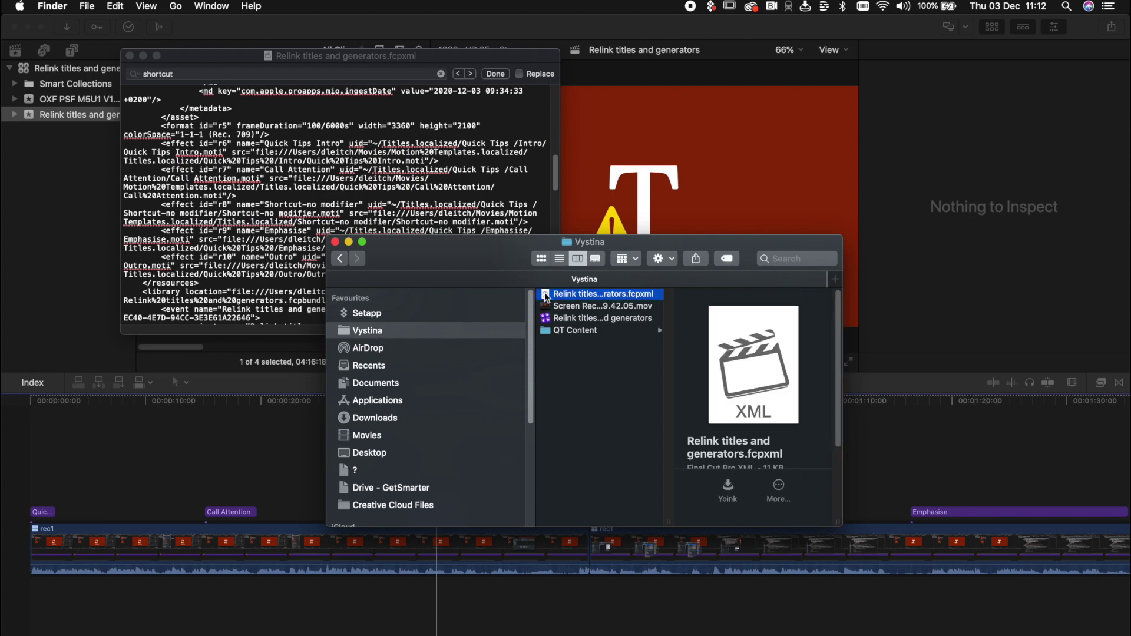
pyautogui.press('super+Tab')
# Step: Import the fcpxml into the Relink titles and generators library, replacing matching items
pyautogui.doubleClick(546, 295)
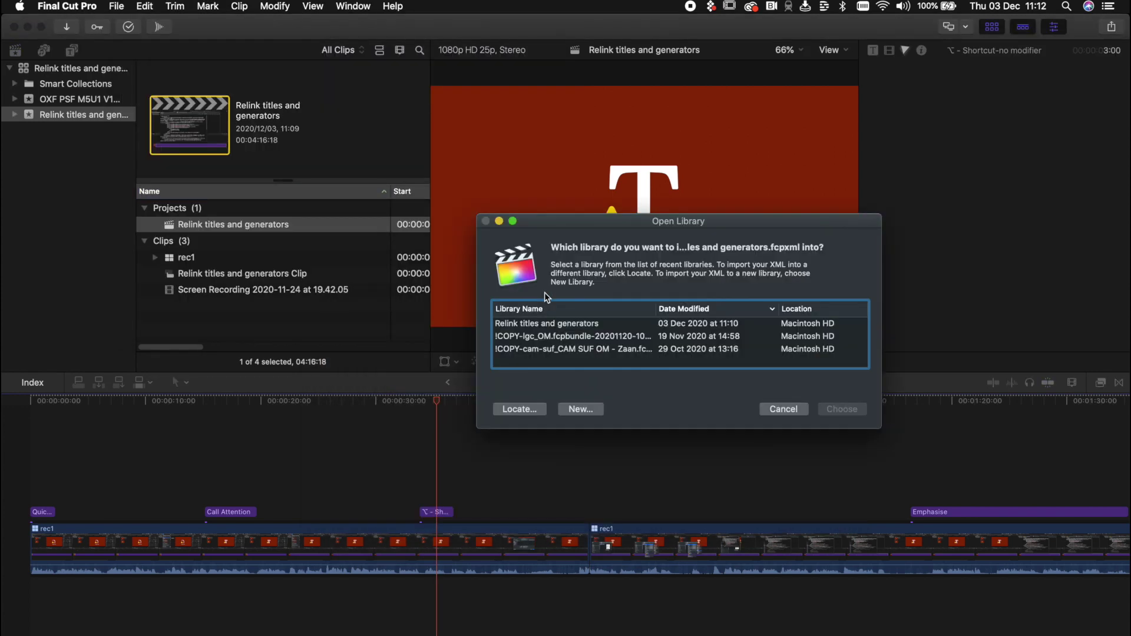
pyautogui.click(547, 325)
pyautogui.press('Return')
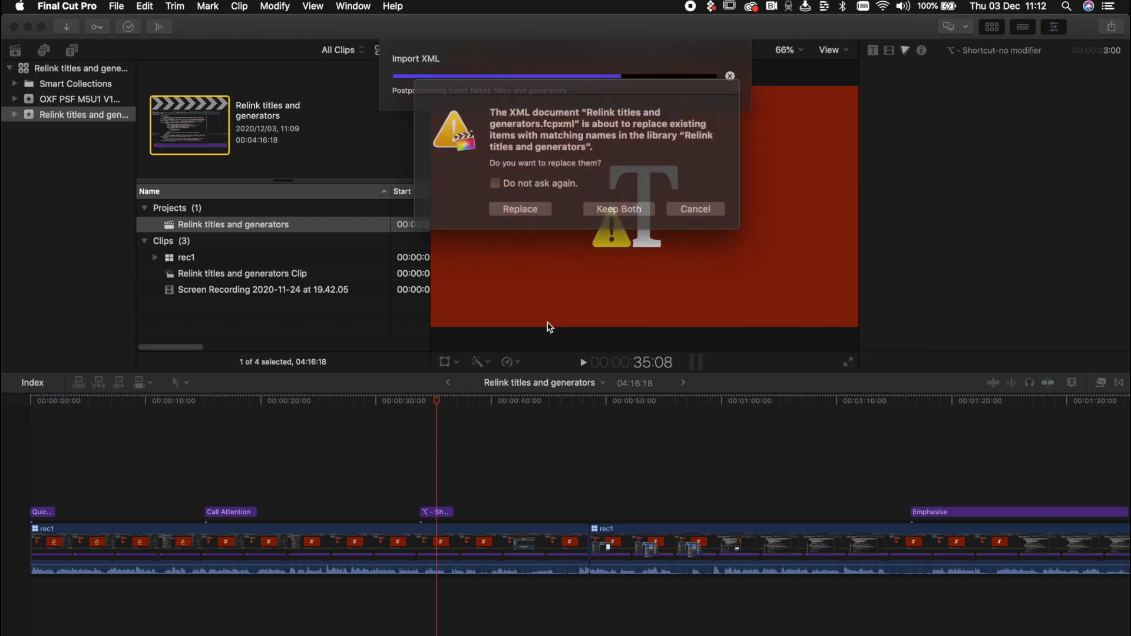
pyautogui.click(538, 207)
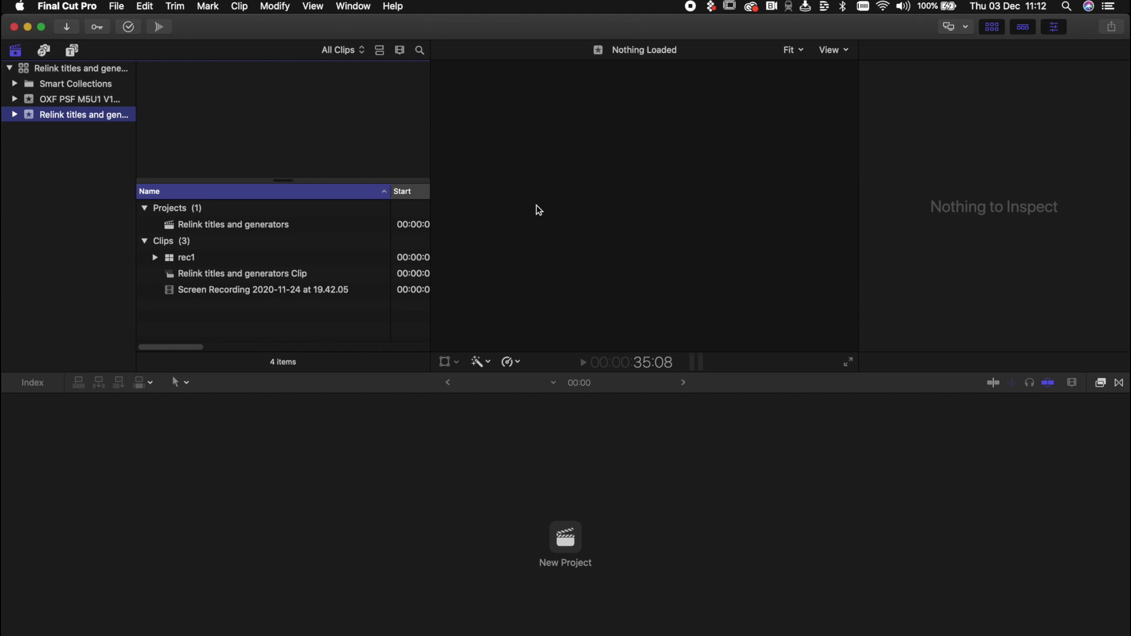
# Step: Play the timeline from just before the title to check it shows the SHORTCUT E graphic
pyautogui.click(172, 403)
pyautogui.press('space')
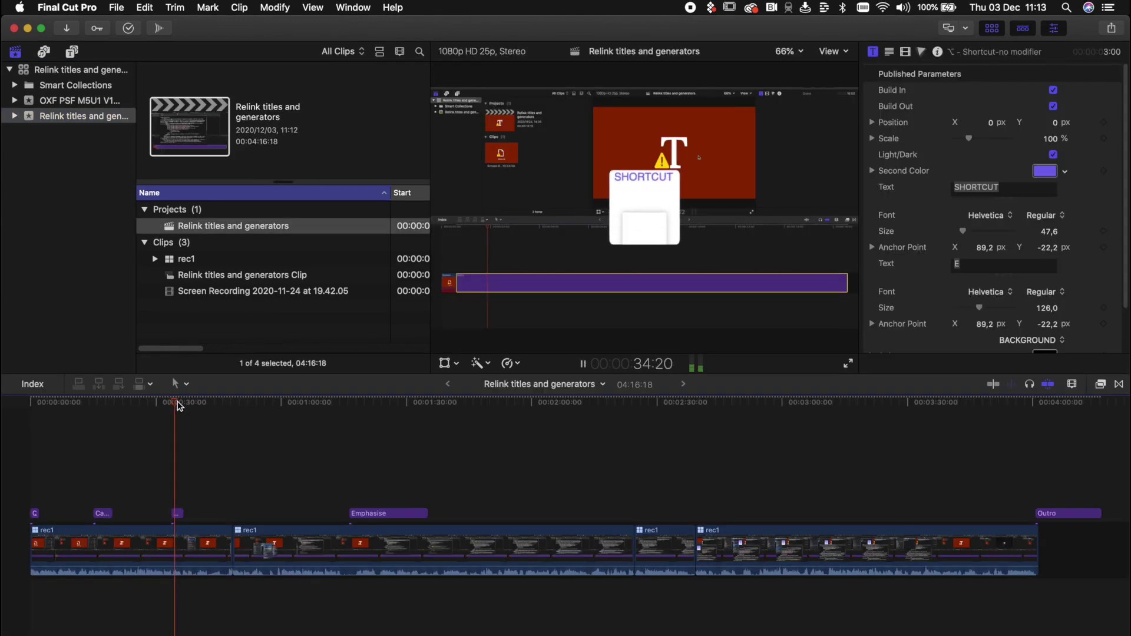
pyautogui.press('space')
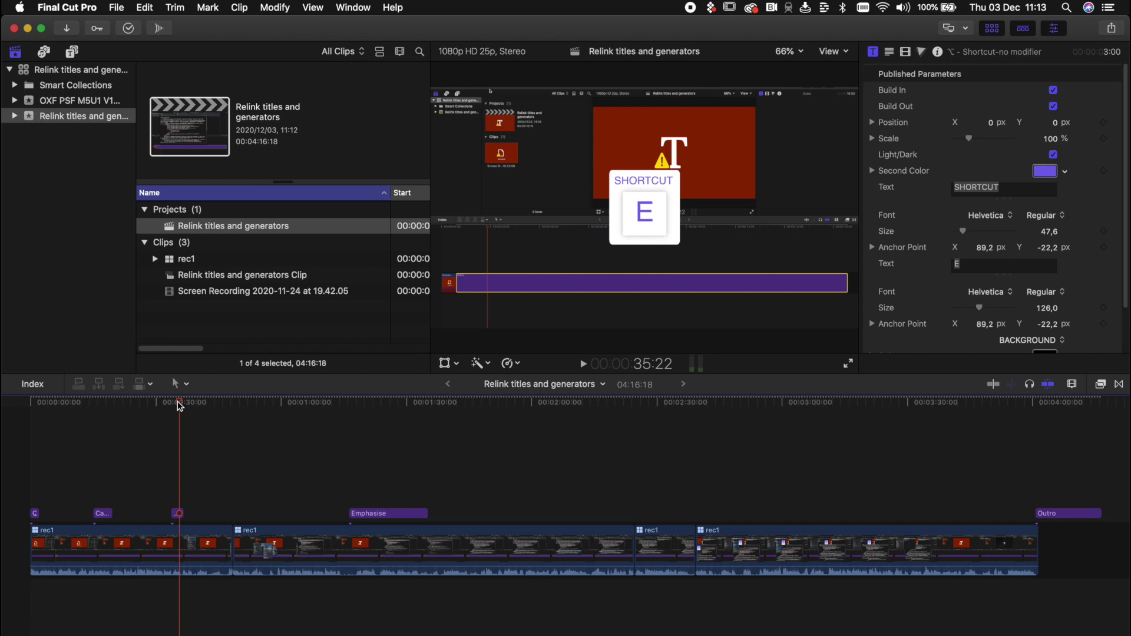